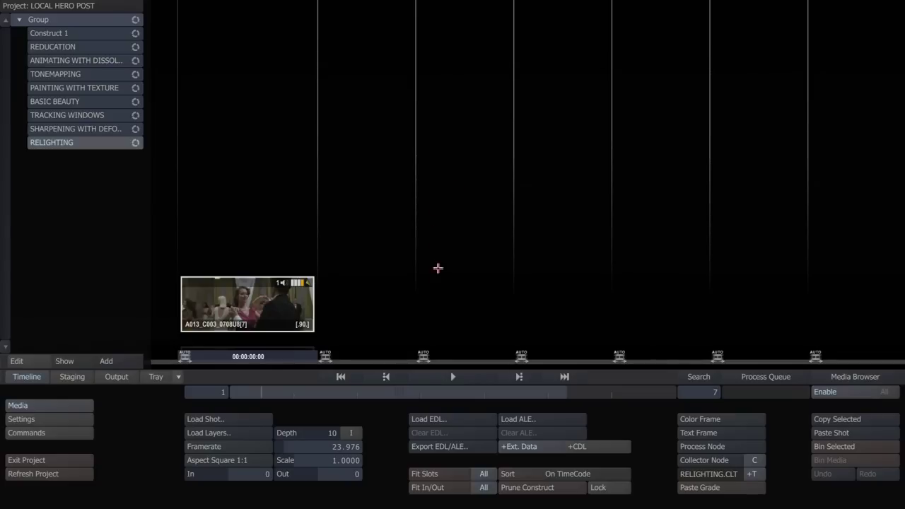
# Open the A013_C003_0708U8[7] shot for grading, play it through and return to frame 1.
pyautogui.click(452, 375)
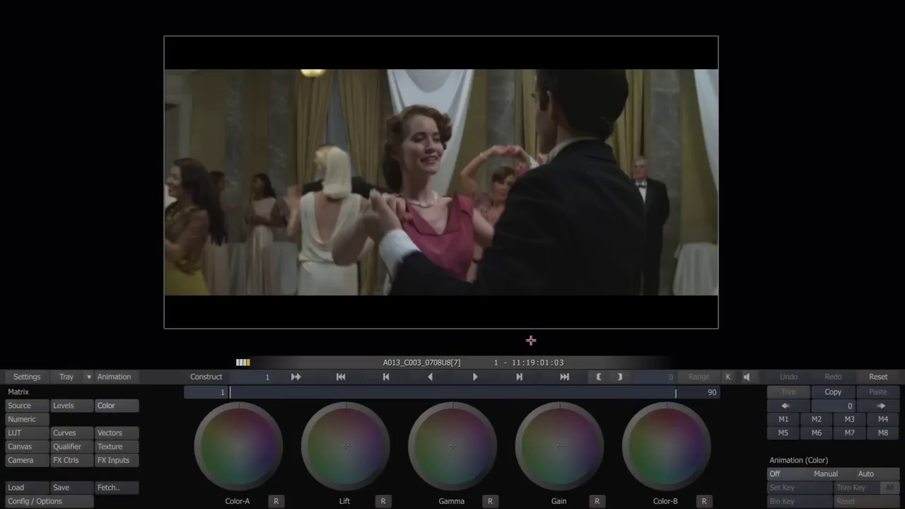
pyautogui.press('space')
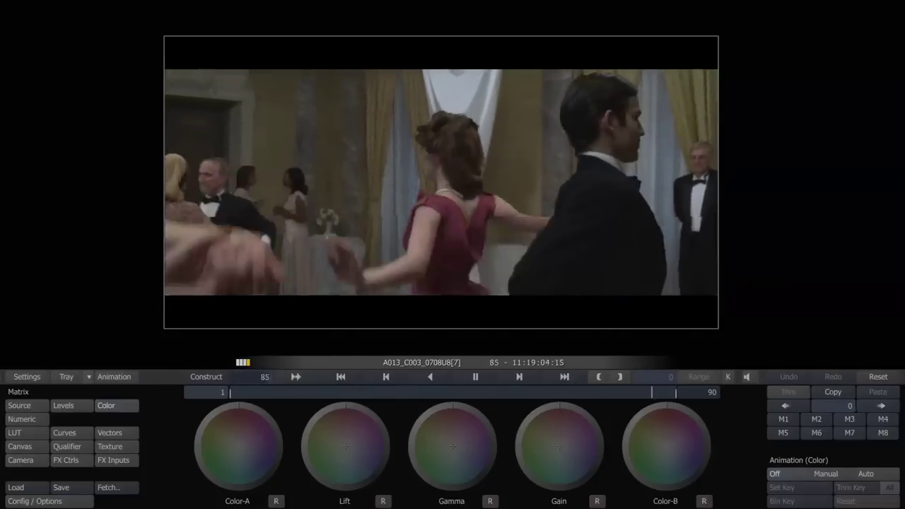
pyautogui.press('Home')
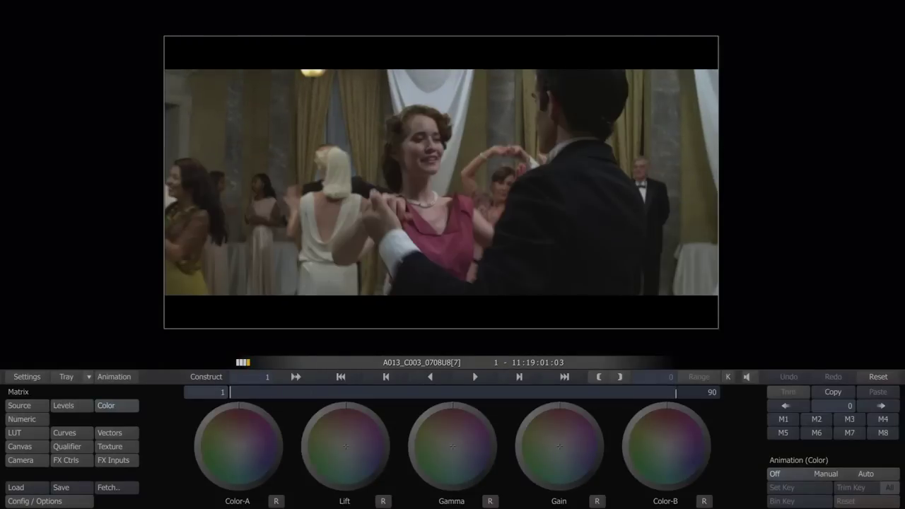
# Review the shot's camera and dancer movement at a larger size, returning to frame 1.
pyautogui.moveTo(478, 1)
pyautogui.moveTo(436, 171)
pyautogui.mouseDown()
pyautogui.moveTo(438, 160)
pyautogui.moveTo(432, 177)
pyautogui.moveTo(444, 162)
pyautogui.mouseUp()
pyautogui.scroll(2, 432, 173)
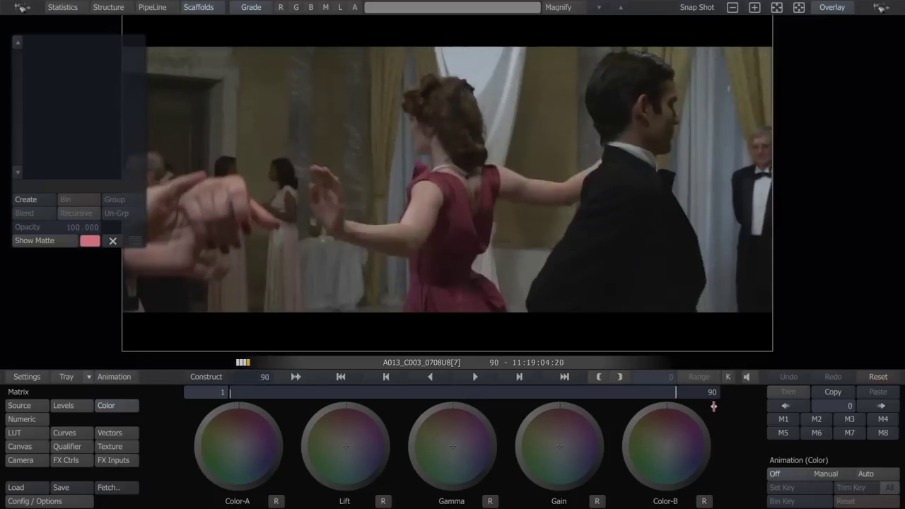
pyautogui.press('space')
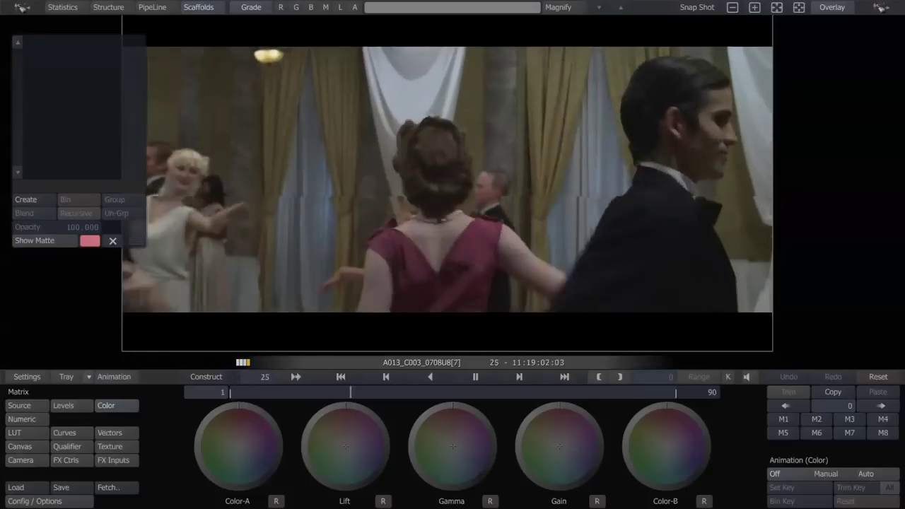
pyautogui.press('space')
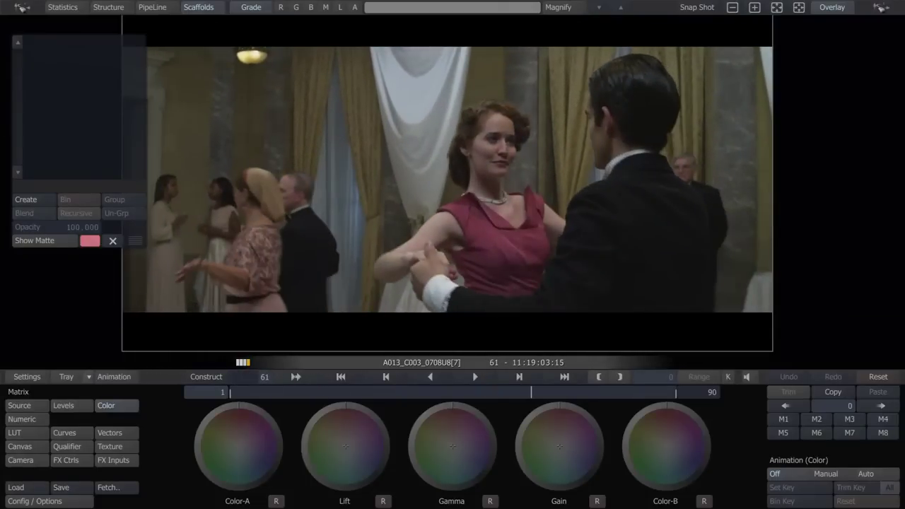
pyautogui.press('Home')
# Raise the upper midtones on the Master curve and shift its black point inward to deepen the shadows.
pyautogui.click(65, 433)
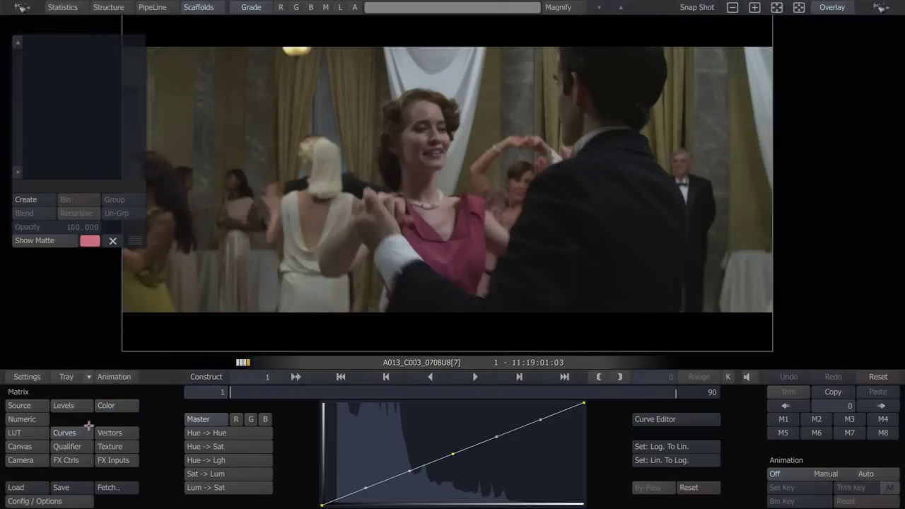
pyautogui.moveTo(435, 460); pyautogui.dragTo(503, 422)
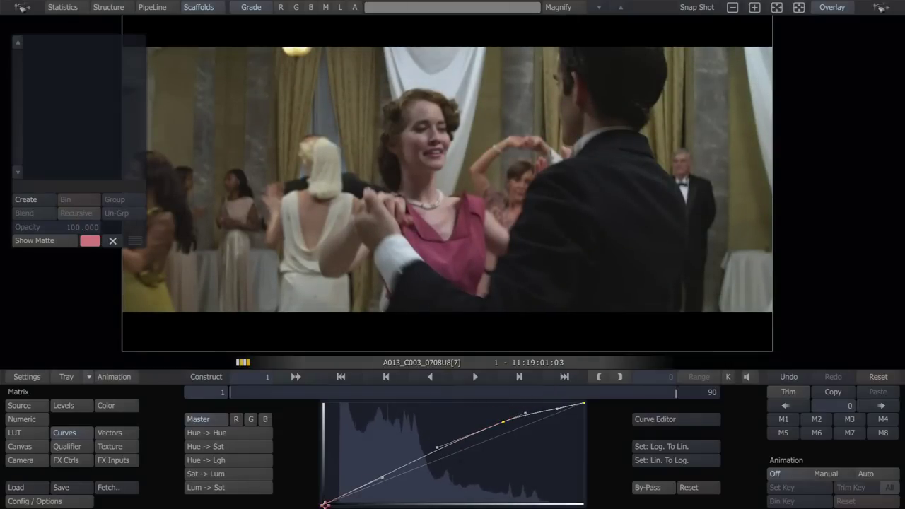
pyautogui.moveTo(324, 505); pyautogui.dragTo(341, 503)
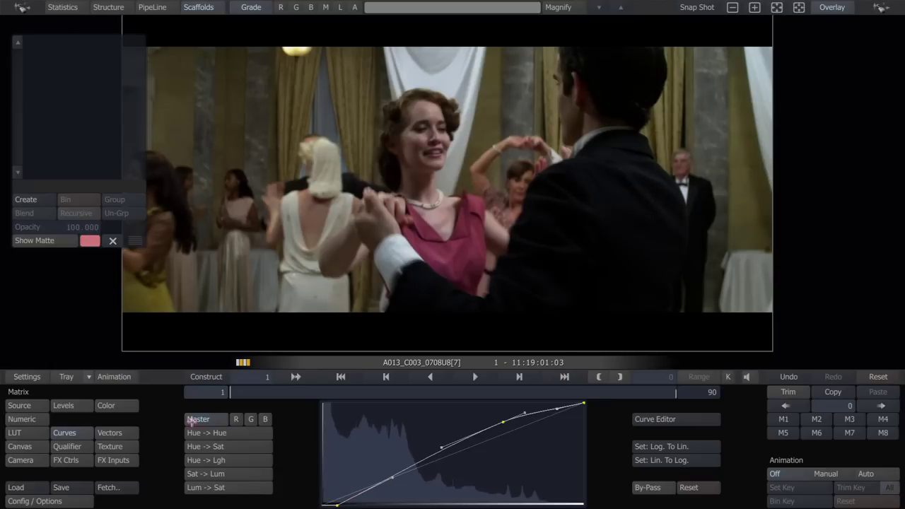
# Adjust the Color-A control and slightly shift the Gain colour balance in the primary grade.
pyautogui.click(114, 405)
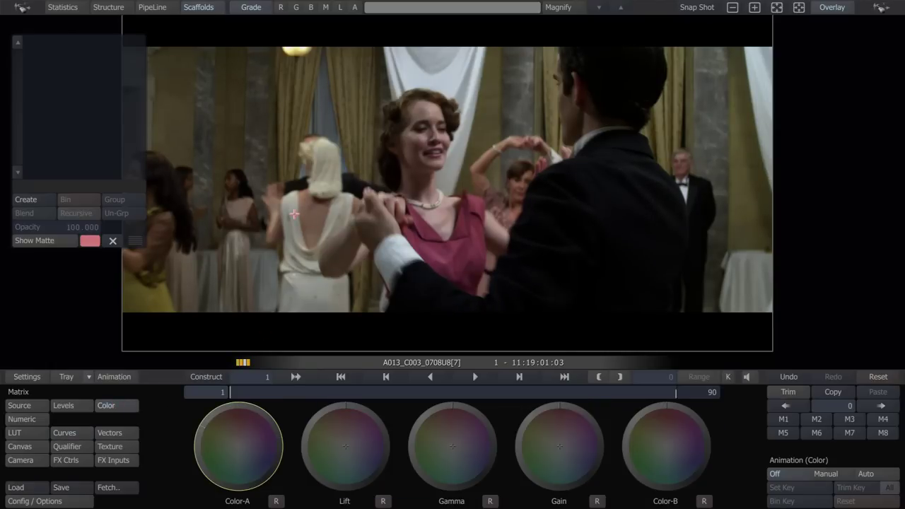
pyautogui.press('c')
pyautogui.moveTo(390, 304); pyautogui.dragTo(324, 200)
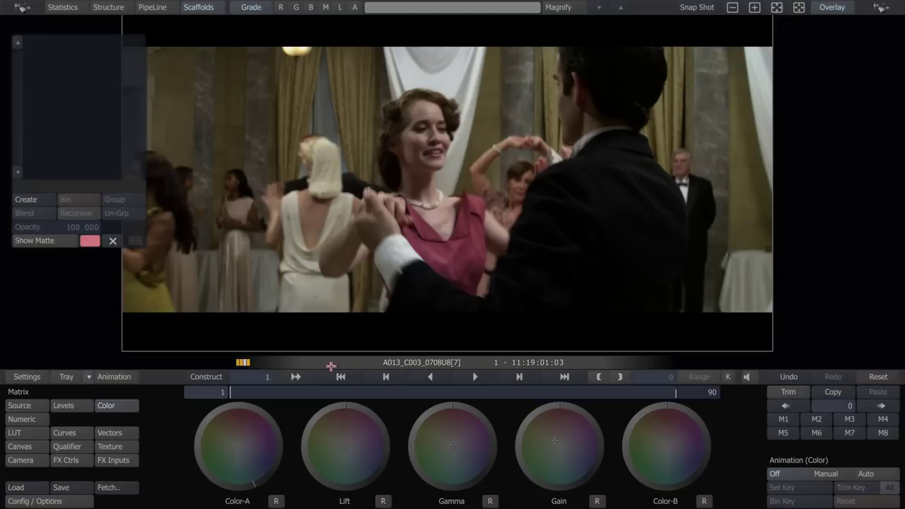
# Play back the primary grade, return to frame 1 and fit the whole picture in view.
pyautogui.press('space')
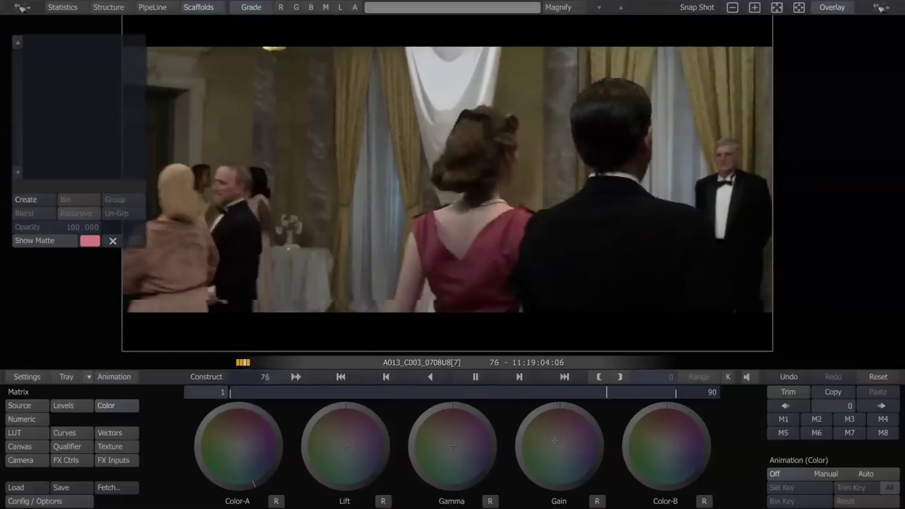
pyautogui.press('space')
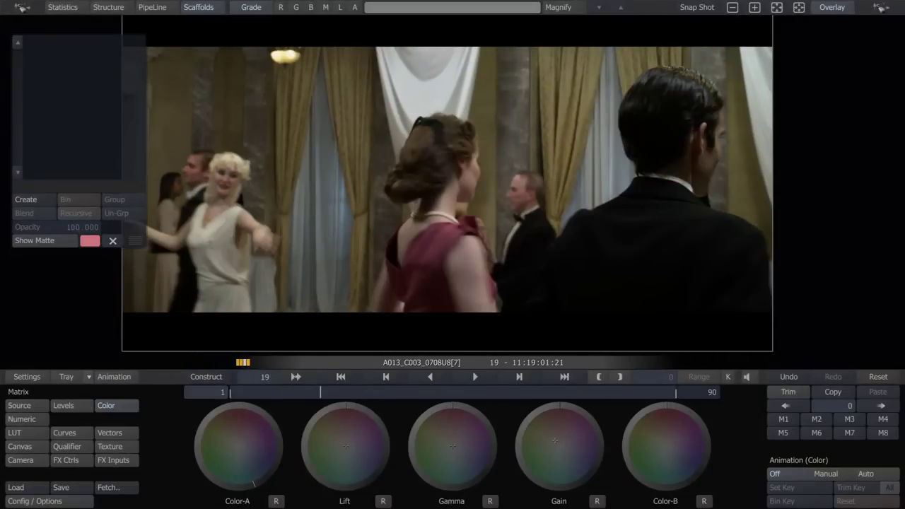
pyautogui.press('Home')
pyautogui.moveTo(384, 198)
pyautogui.mouseDown()
pyautogui.moveTo(413, 192)
pyautogui.moveTo(396, 197)
pyautogui.mouseUp()
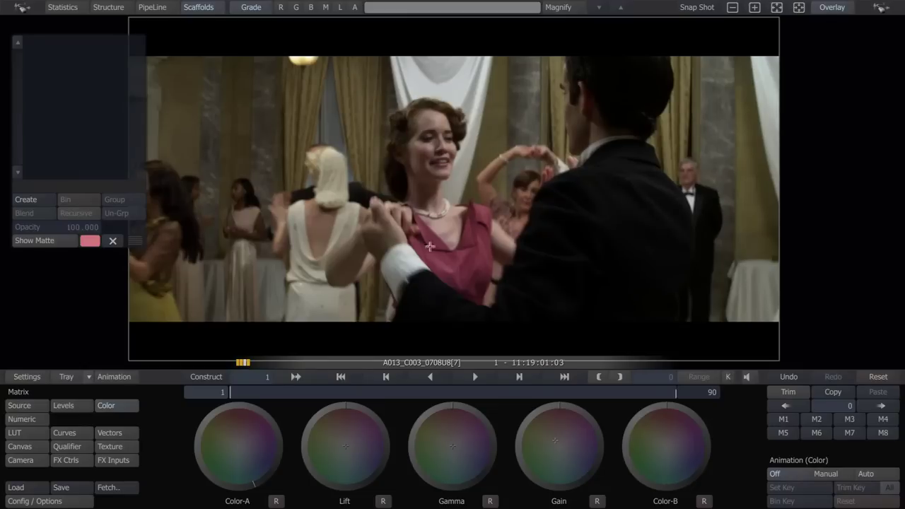
pyautogui.scroll(-2, 411, 213)
pyautogui.moveTo(411, 220); pyautogui.dragTo(405, 205)
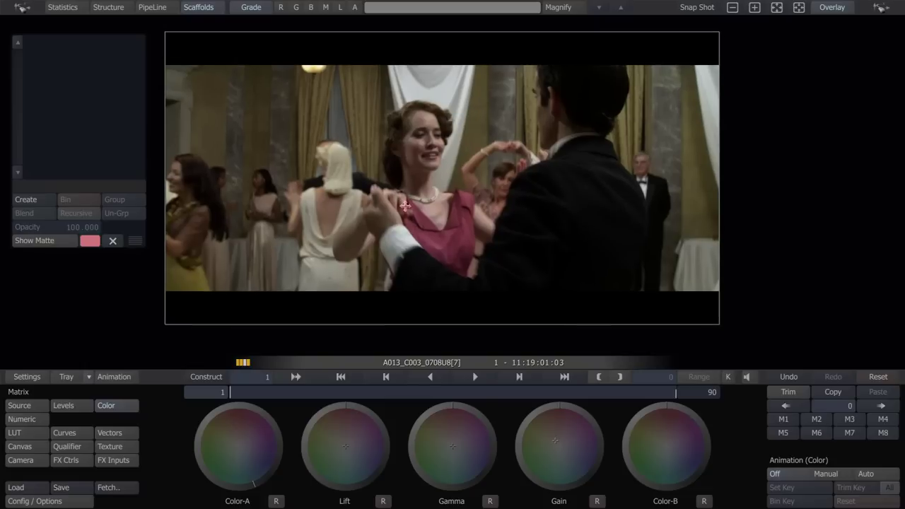
# Create a scaffold and draw a closed four-point free-form shape around the woman in the red dress.
pyautogui.click(26, 199)
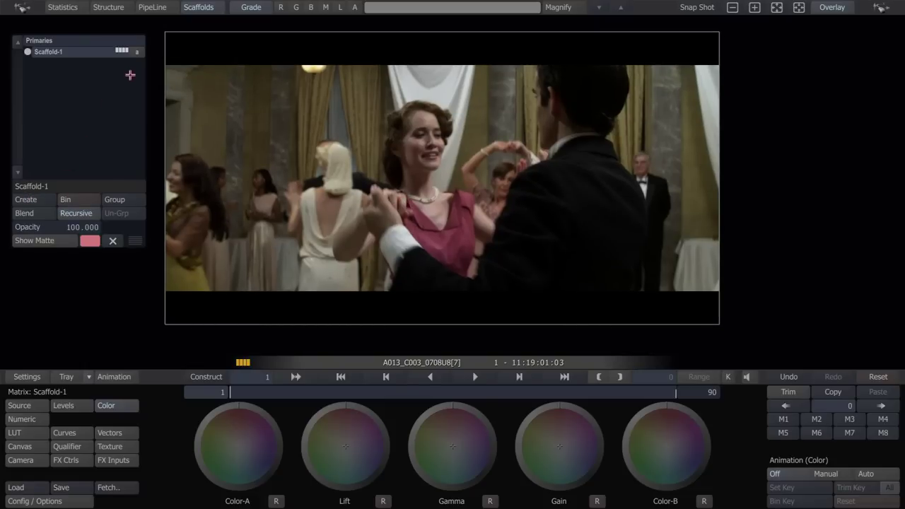
pyautogui.click(22, 446)
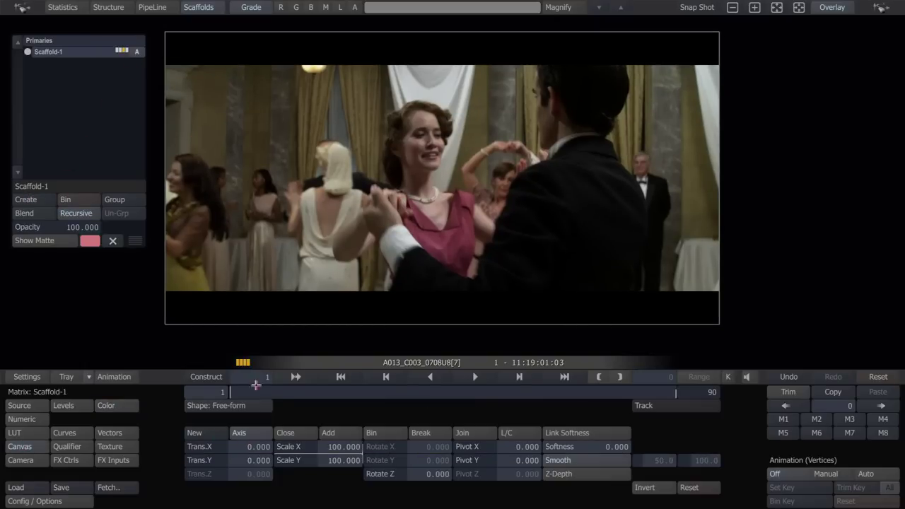
pyautogui.click(331, 337)
pyautogui.click(411, 120)
pyautogui.click(442, 120)
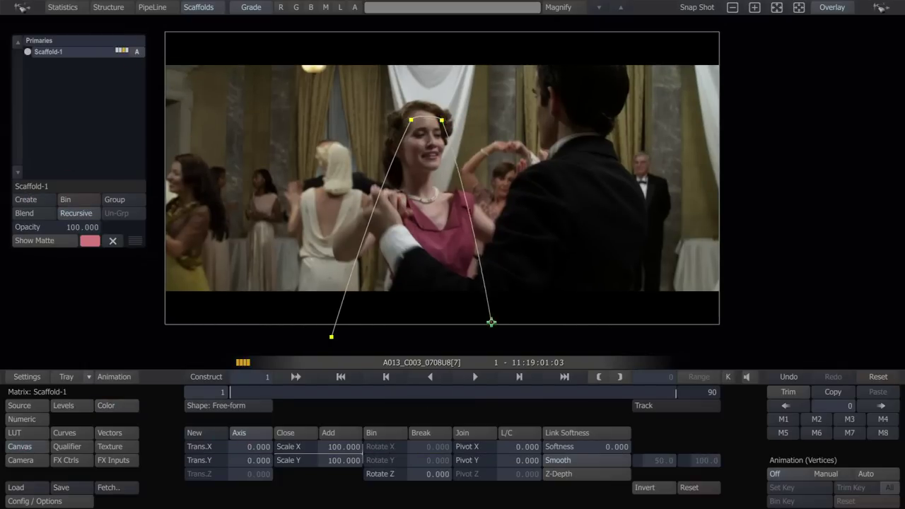
pyautogui.click(491, 323)
pyautogui.click(331, 339)
pyautogui.click(331, 343)
# Move the shape to Trans.X 19.178 and Trans.Y -67.148, and set its softness to 272.833.
pyautogui.moveTo(372, 296); pyautogui.dragTo(375, 304)
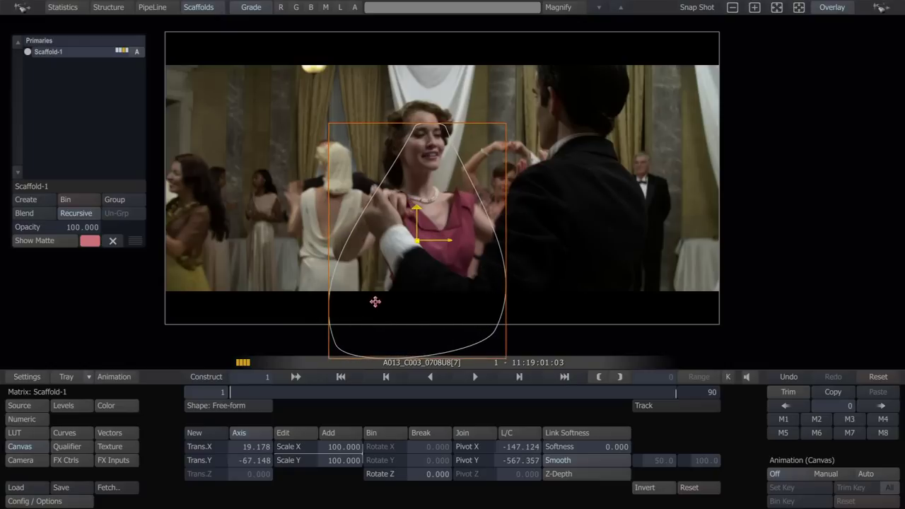
pyautogui.moveTo(614, 447)
pyautogui.mouseDown()
pyautogui.moveTo(616, 433)
pyautogui.moveTo(630, 441)
pyautogui.moveTo(622, 436)
pyautogui.moveTo(603, 454)
pyautogui.mouseUp()
# Reshape the mask by extending its soft edge above the woman's head and narrowing the lower side beneath her arm.
pyautogui.click(286, 436)
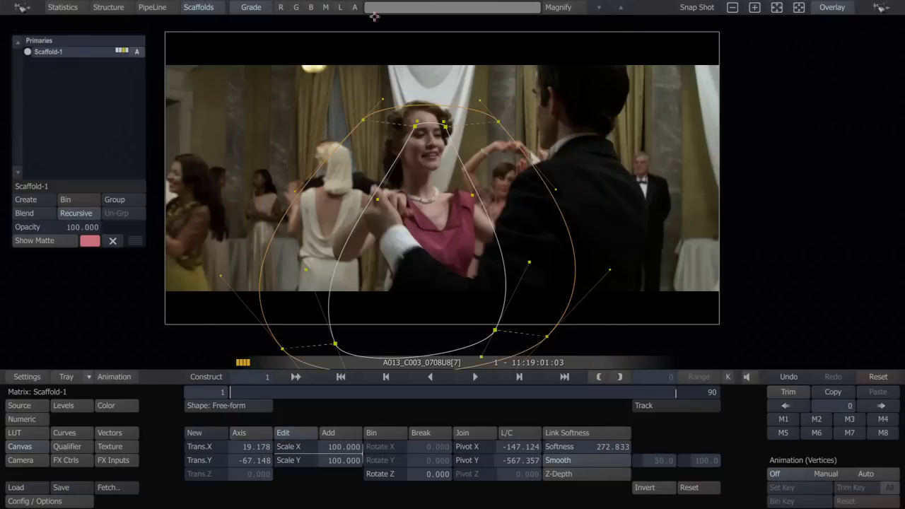
pyautogui.moveTo(362, 119); pyautogui.dragTo(400, 89)
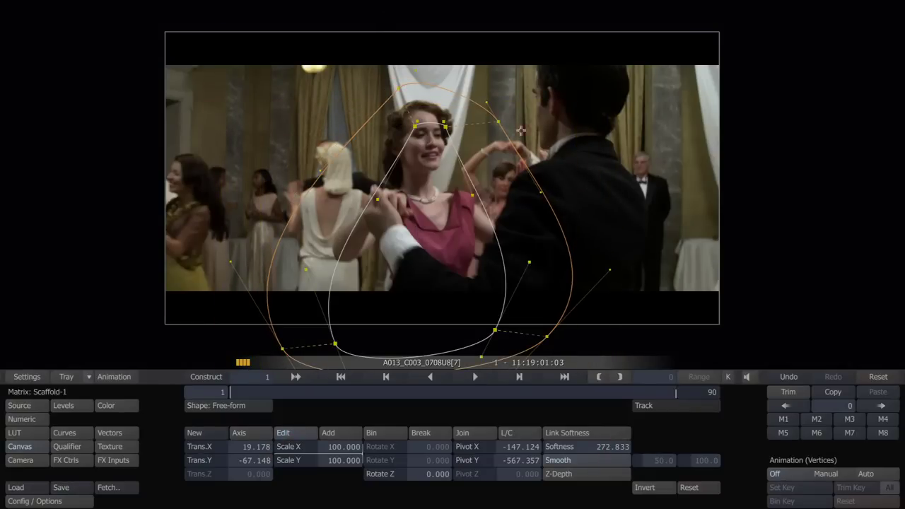
pyautogui.moveTo(499, 125); pyautogui.dragTo(495, 69)
pyautogui.moveTo(399, 89); pyautogui.dragTo(398, 42)
pyautogui.moveTo(282, 349); pyautogui.dragTo(368, 348)
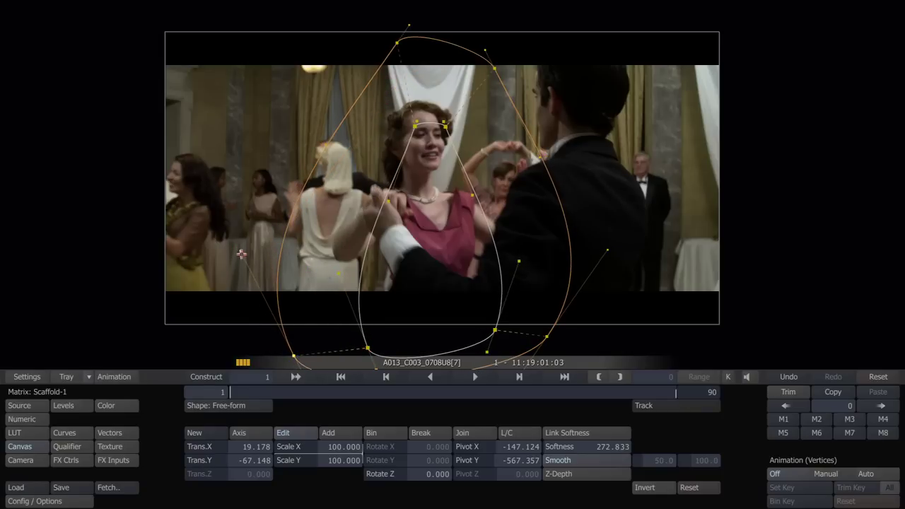
pyautogui.moveTo(241, 254); pyautogui.dragTo(278, 249)
# Set the canvas animation to Manual and keyframe the shape's position at early points to follow the woman.
pyautogui.click(240, 432)
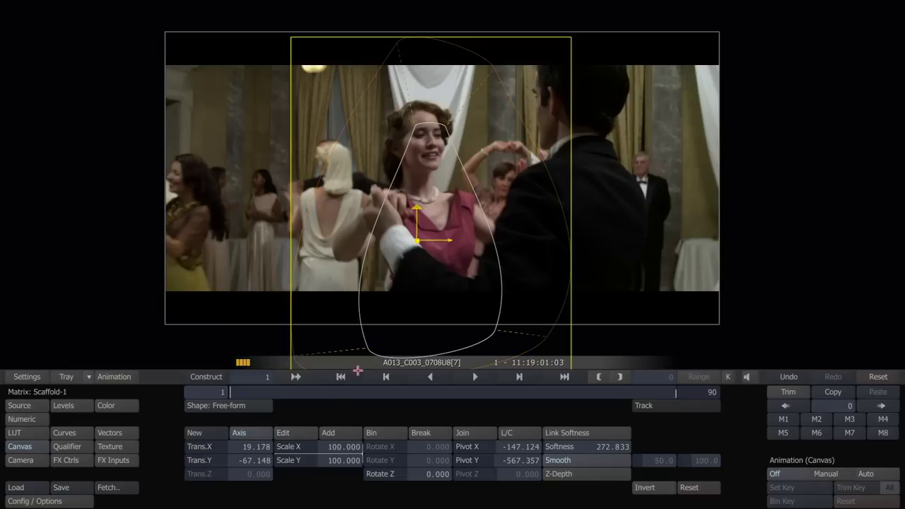
pyautogui.click(819, 474)
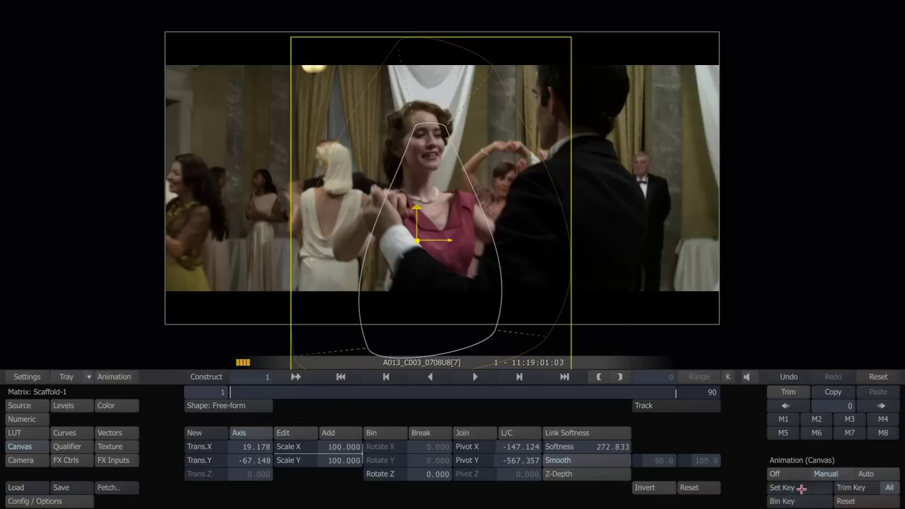
pyautogui.press('space')
pyautogui.press('space')
pyautogui.moveTo(402, 302); pyautogui.dragTo(436, 311)
pyautogui.click(789, 488)
pyautogui.press('space')
pyautogui.press('space')
pyautogui.click(787, 488)
# Keyframe the shape at frame 38 and at two further points, moving it along with the woman.
pyautogui.press('space')
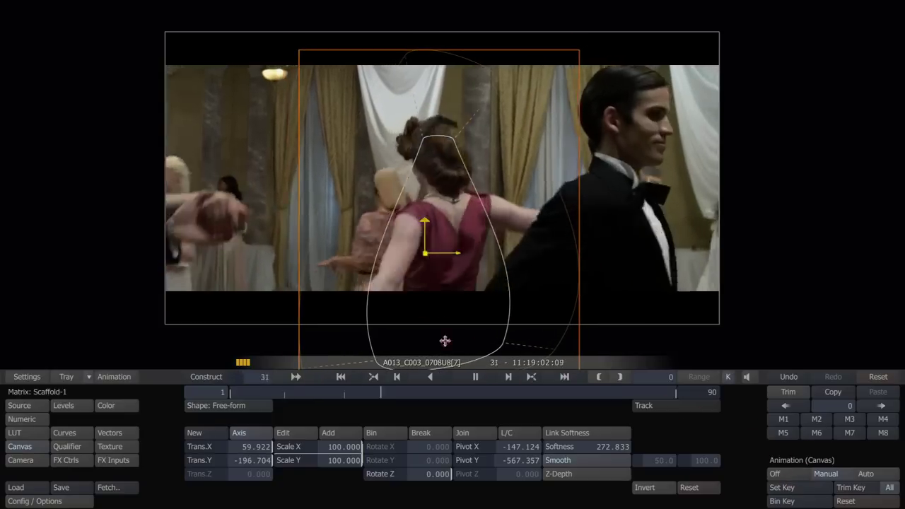
pyautogui.press('space')
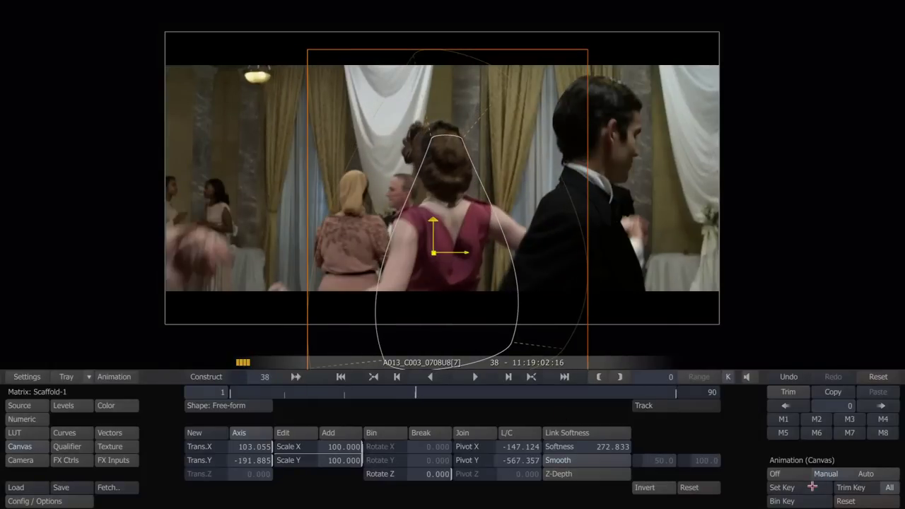
pyautogui.click(813, 488)
pyautogui.press('space')
pyautogui.press('space')
pyautogui.moveTo(426, 306); pyautogui.dragTo(489, 305)
pyautogui.click(791, 487)
pyautogui.press('space')
pyautogui.press('space')
pyautogui.click(781, 486)
# Reposition and keyframe the shape over the woman at frame 82, and play back the animated mask.
pyautogui.press('space')
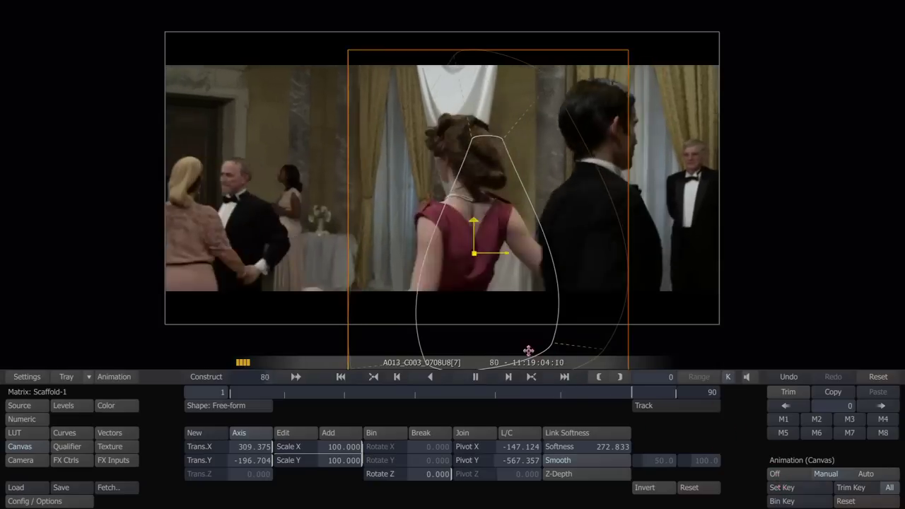
pyautogui.press('space')
pyautogui.moveTo(495, 339); pyautogui.dragTo(476, 338)
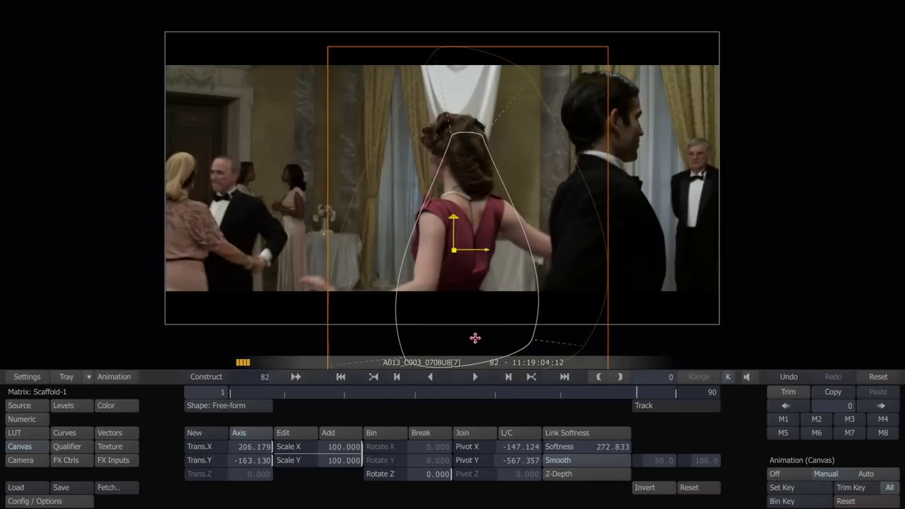
pyautogui.click(793, 491)
pyautogui.press('space')
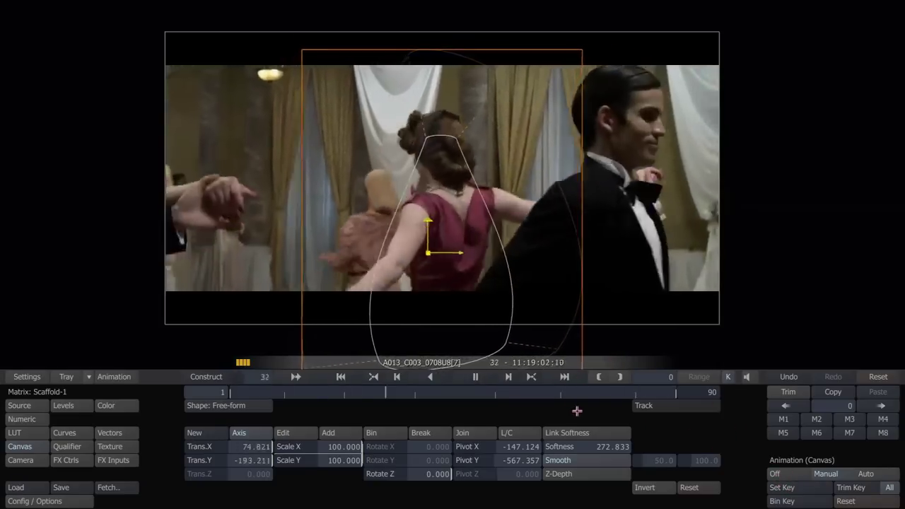
pyautogui.press('space')
# Invert the scaffold's mask and darken the background around the woman using Gamma, Gain and Color-B.
pyautogui.moveTo(2, 210)
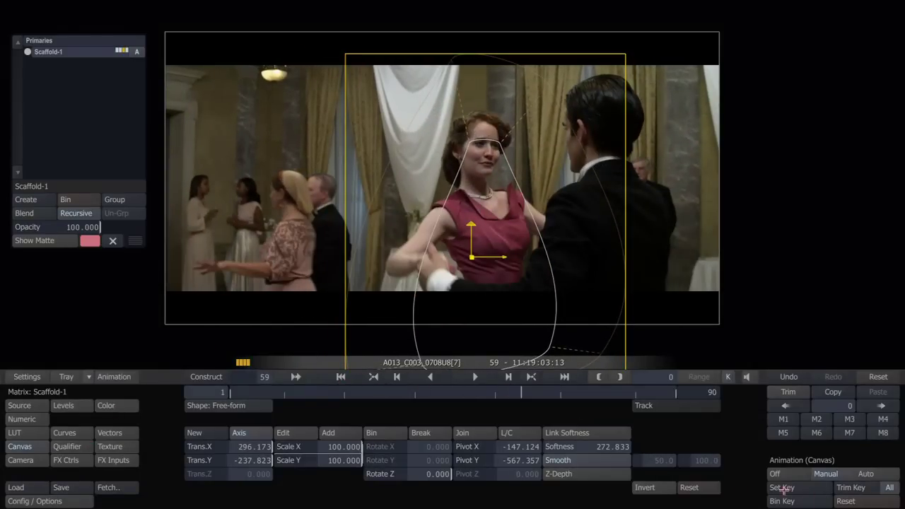
pyautogui.click(670, 482)
pyautogui.click(106, 405)
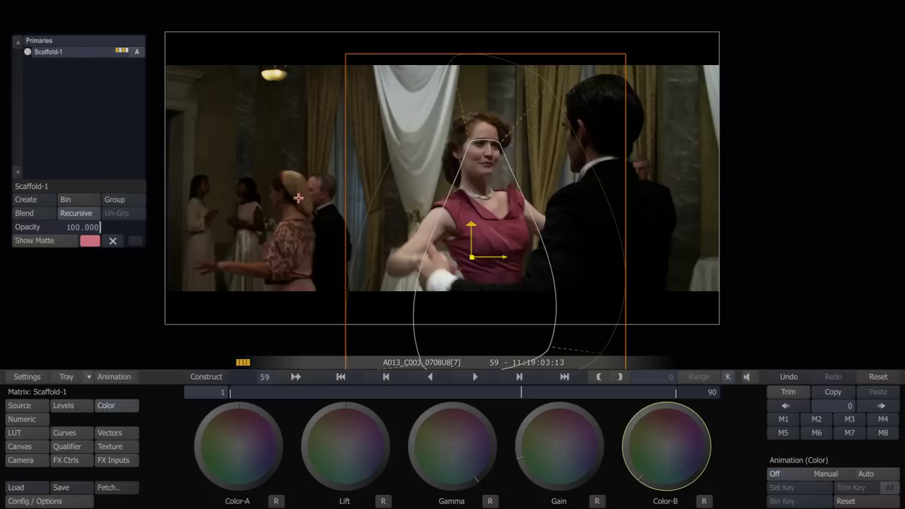
# Return to the Primaries level, add a new version of the shot and make the original version active.
pyautogui.click(130, 40)
pyautogui.moveTo(901, 232)
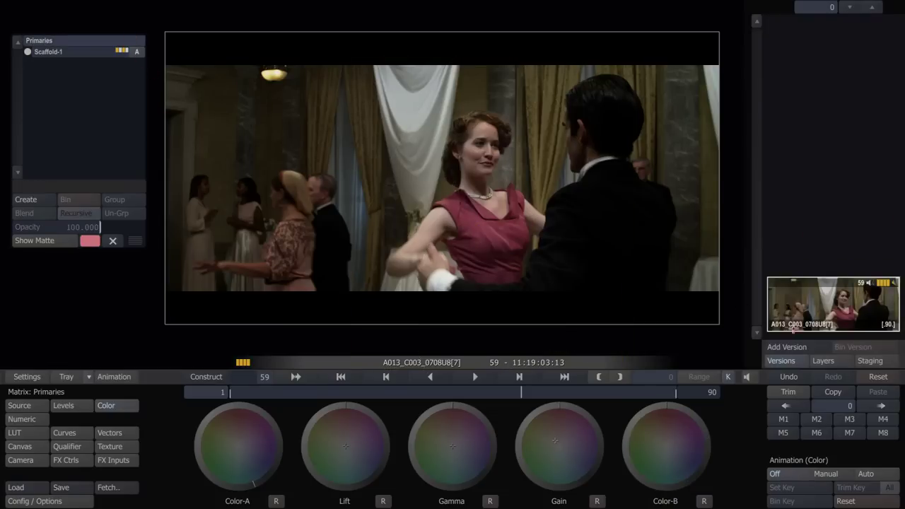
pyautogui.click(790, 345)
pyautogui.click(814, 244)
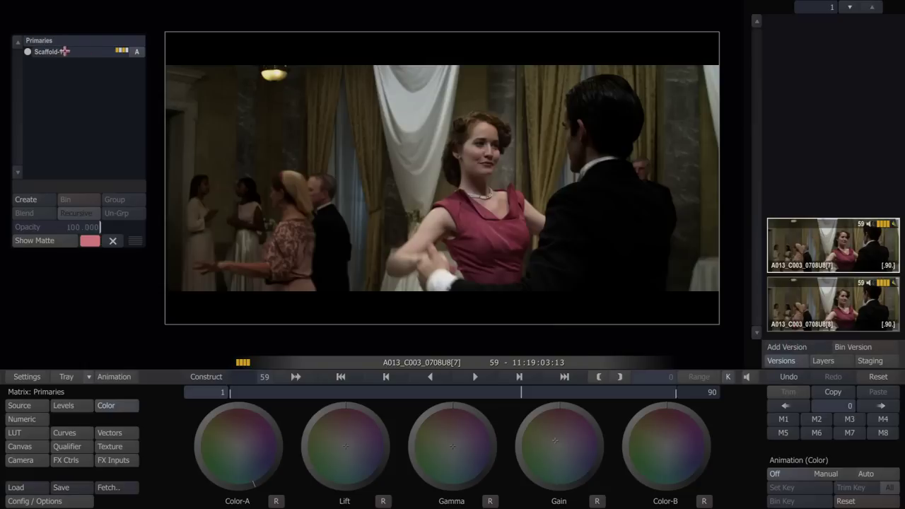
# Delete Scaffold-1 from the original version and compare it with the relit version.
pyautogui.click(63, 51)
pyautogui.click(68, 200)
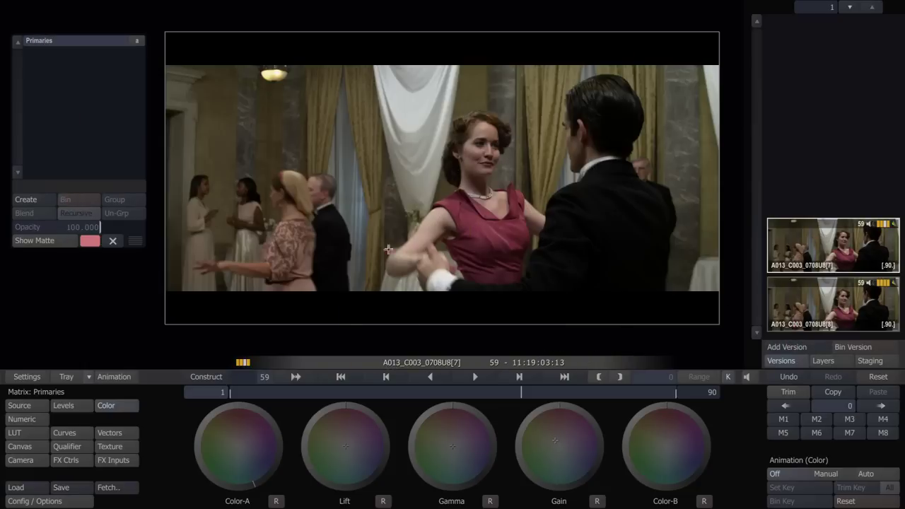
pyautogui.click(835, 303)
pyautogui.press('Up')
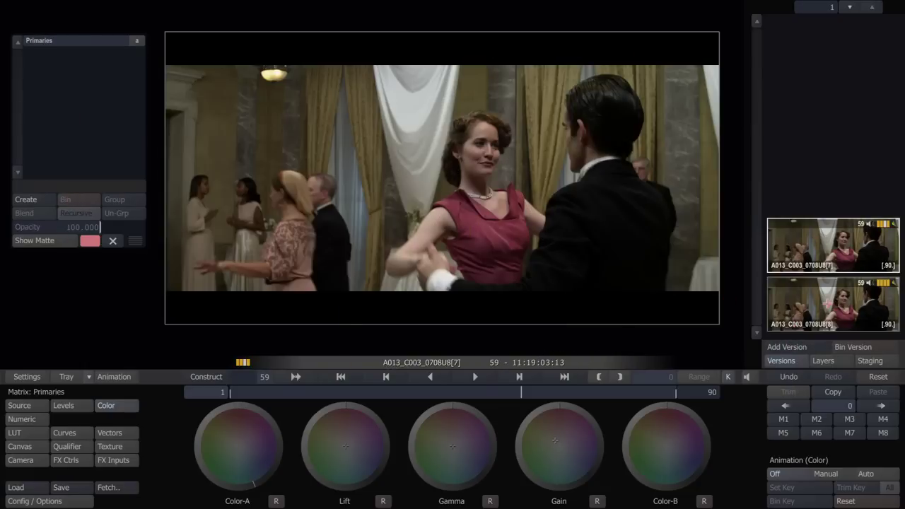
# Compare the original and relit versions of the shot, and play back the relit version from frame 1.
pyautogui.press('Down')
pyautogui.press('Up')
pyautogui.press('Down')
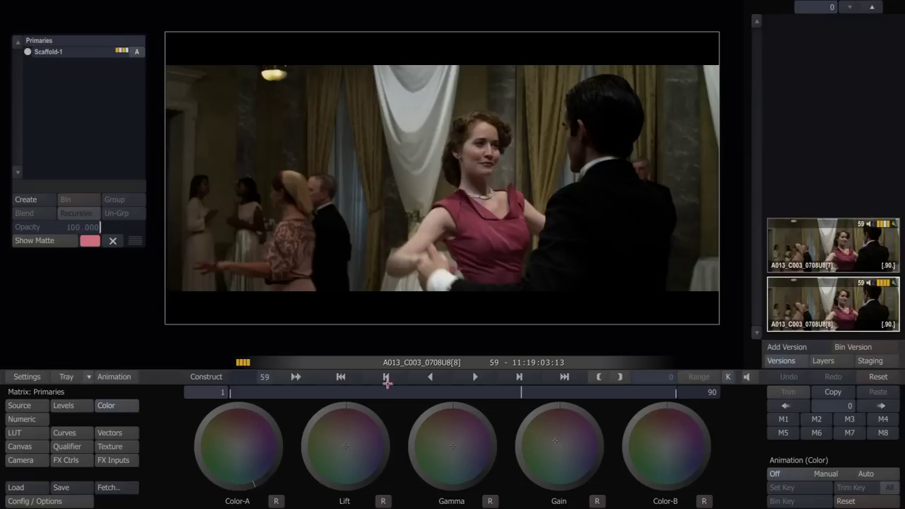
pyautogui.moveTo(362, 389); pyautogui.dragTo(225, 386)
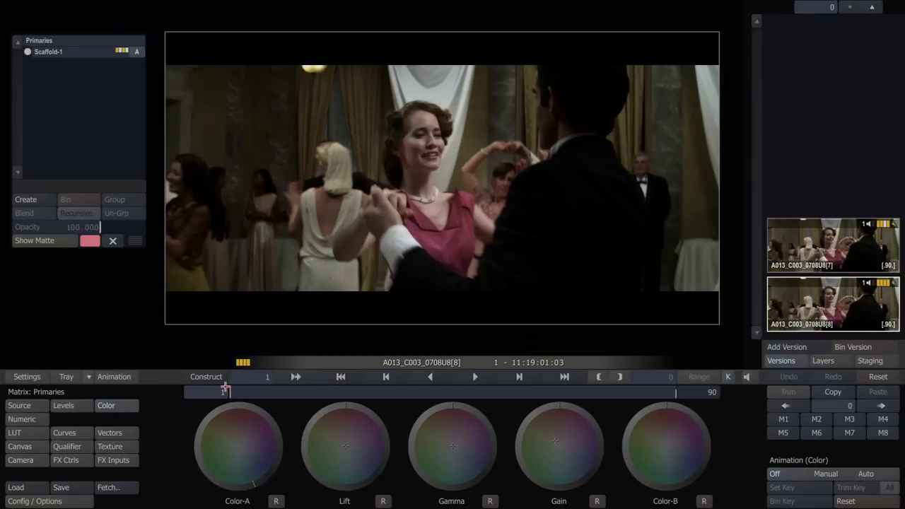
pyautogui.press('space')
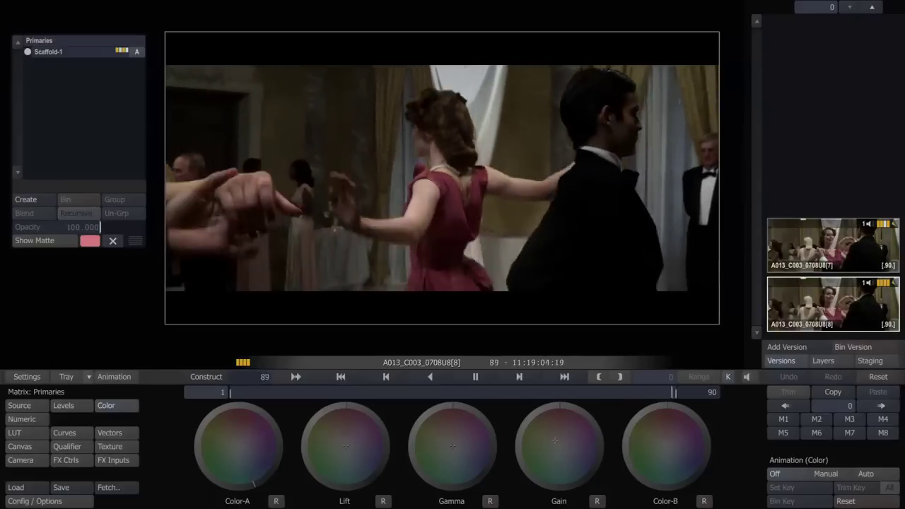
pyautogui.press('space')
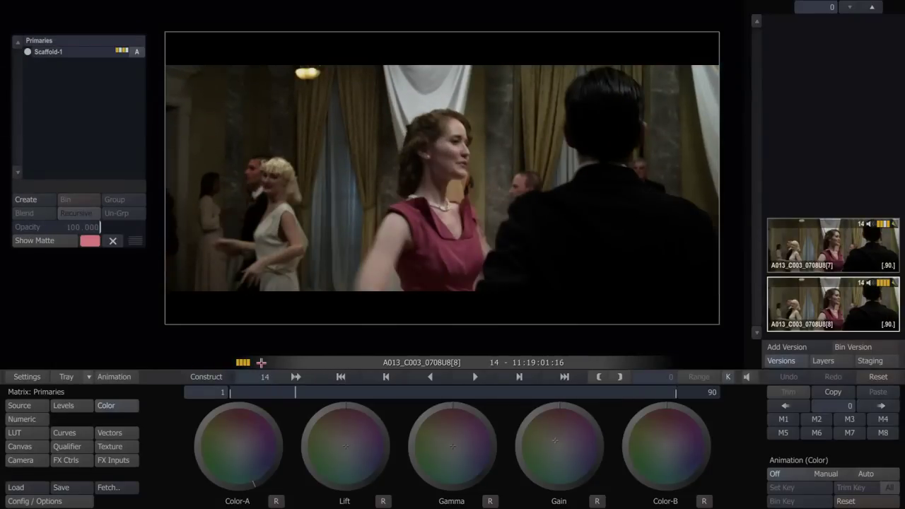
# Open Scaffold-1's shape for vertex editing at frame 14 and widen the upper part of its outer softness outline.
pyautogui.click(20, 447)
pyautogui.click(89, 53)
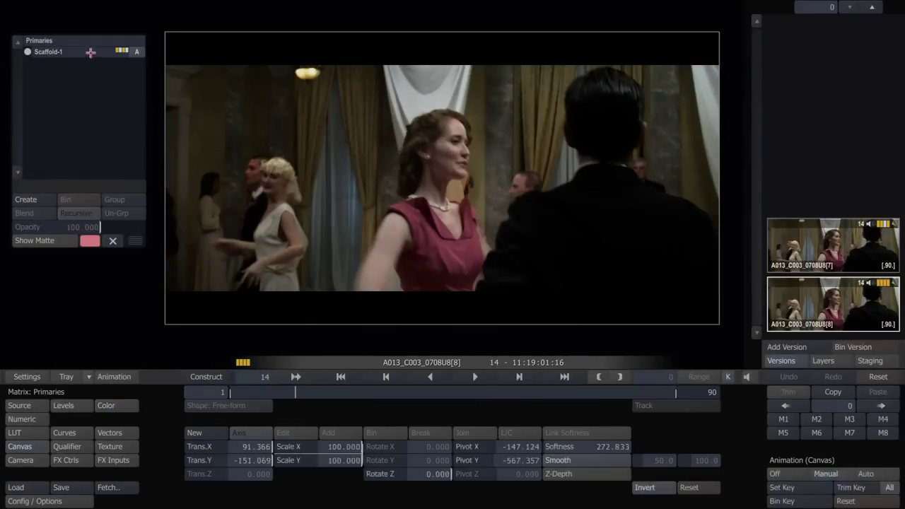
pyautogui.click(286, 435)
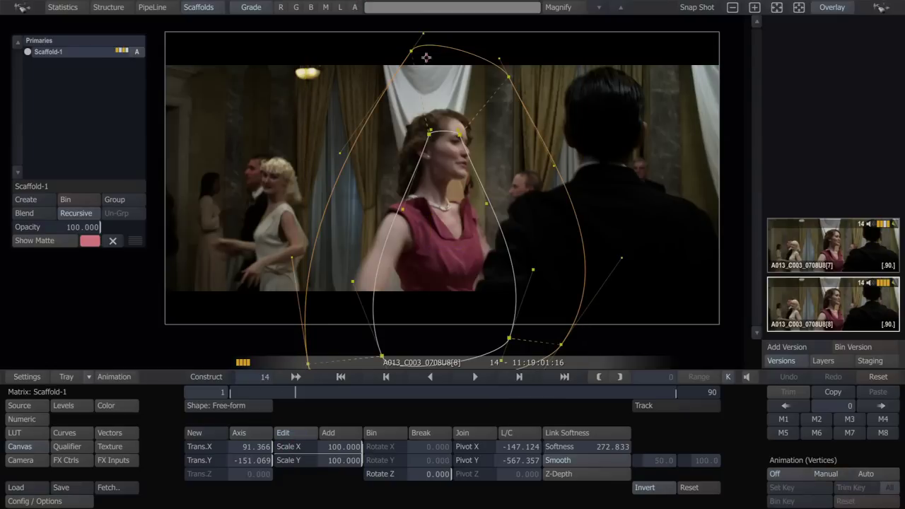
pyautogui.moveTo(408, 53); pyautogui.dragTo(387, 55)
pyautogui.moveTo(512, 77); pyautogui.dragTo(524, 66)
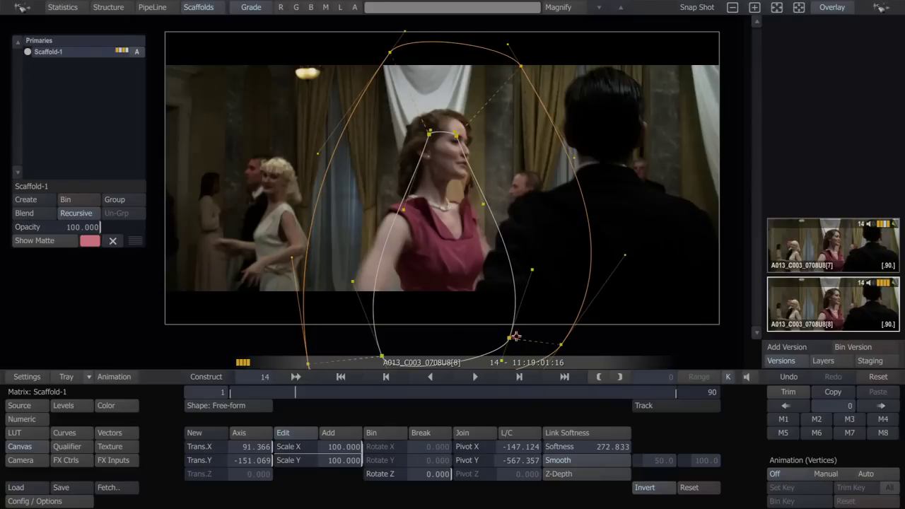
# Narrow the base of Scaffold-1's inner shape and extend its outer softness outline over the man and outward at both lower corners.
pyautogui.moveTo(509, 338); pyautogui.dragTo(497, 340)
pyautogui.moveTo(560, 347); pyautogui.dragTo(673, 347)
pyautogui.moveTo(520, 66); pyautogui.dragTo(529, 63)
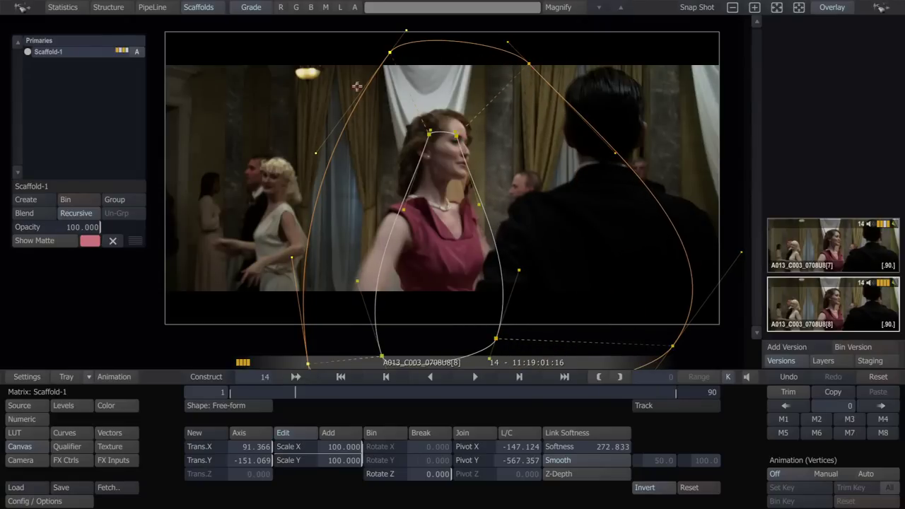
pyautogui.click(308, 364)
pyautogui.click(290, 341)
pyautogui.scroll(-2, 391, 290)
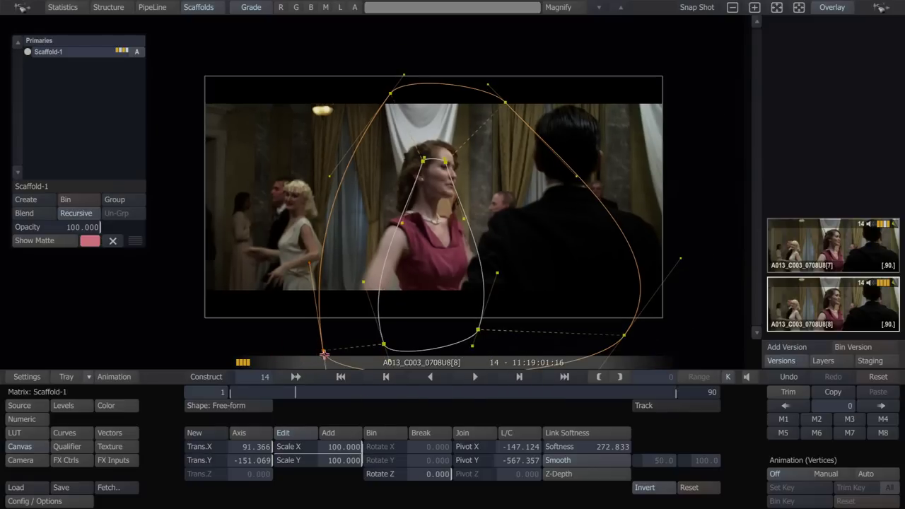
pyautogui.moveTo(323, 353); pyautogui.dragTo(306, 355)
pyautogui.click(246, 434)
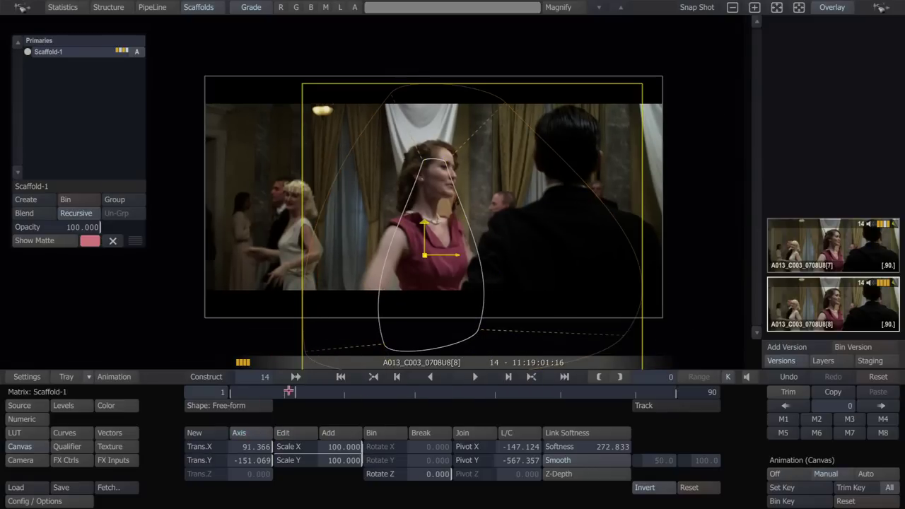
# Return to the Primaries level and play back the reshaped mask from frame 1.
pyautogui.moveTo(289, 391); pyautogui.dragTo(227, 392)
pyautogui.click(109, 45)
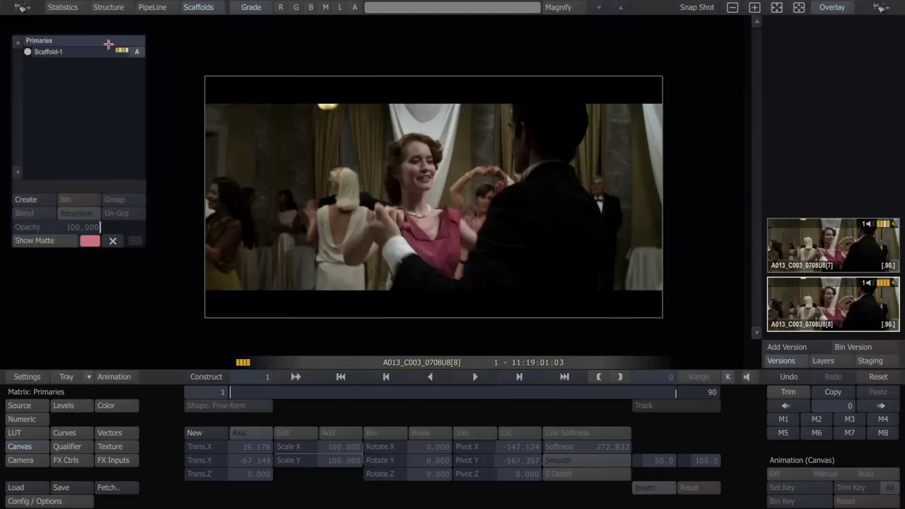
pyautogui.press('space')
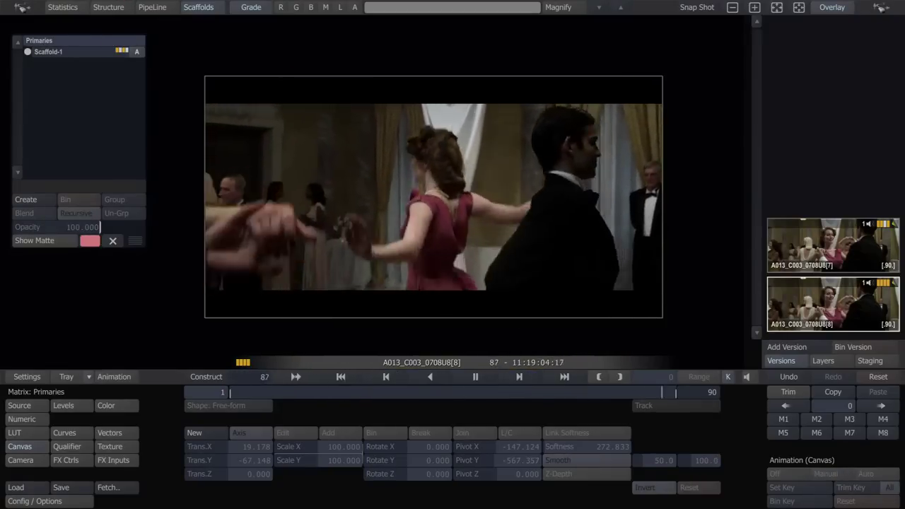
pyautogui.press('space')
pyautogui.press('Home')
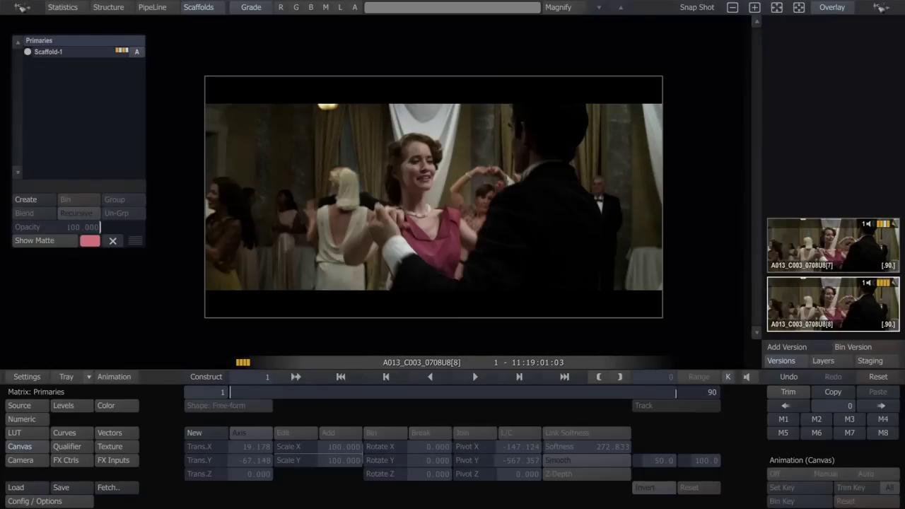
pyautogui.moveTo(353, 219); pyautogui.dragTo(348, 187)
pyautogui.scroll(2, 395, 215)
pyautogui.press('space')
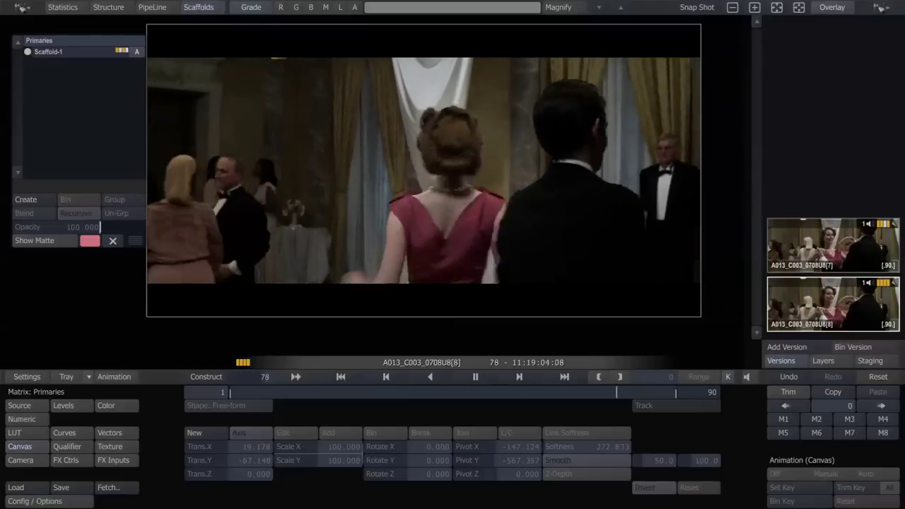
pyautogui.press('space')
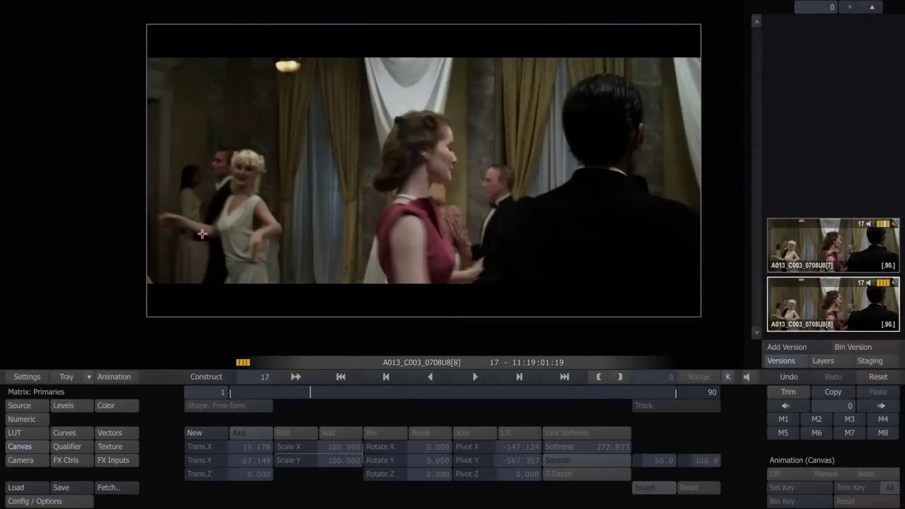
# Create a second scaffold at frame 1 and switch on its A option.
pyautogui.moveTo(53, 198)
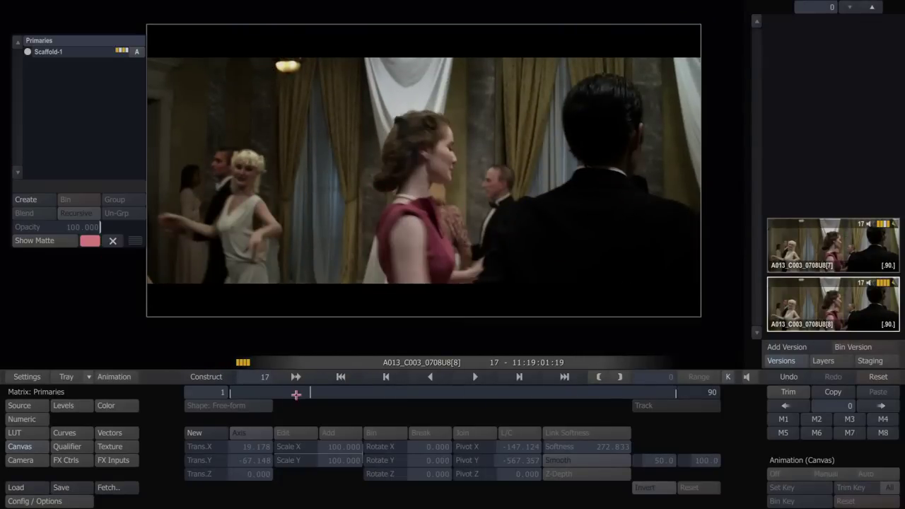
pyautogui.moveTo(296, 394); pyautogui.dragTo(209, 405)
pyautogui.click(41, 201)
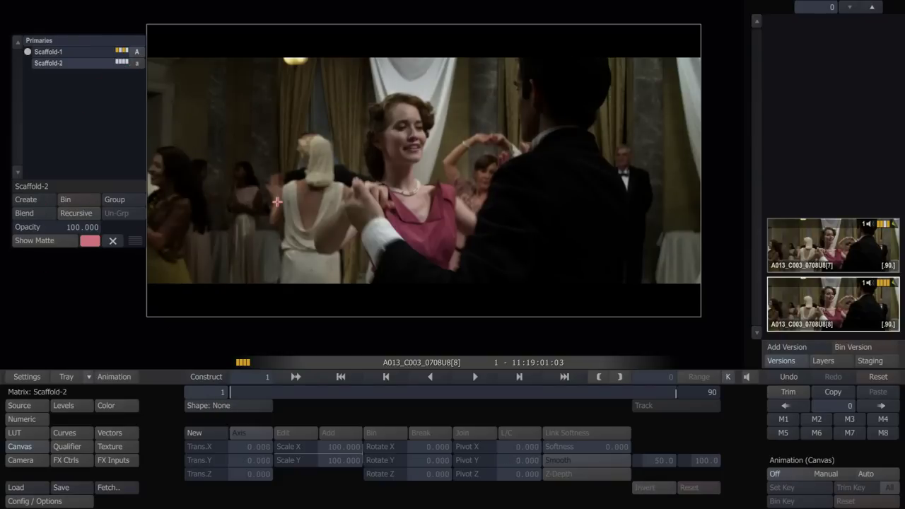
pyautogui.scroll(2, 276, 202)
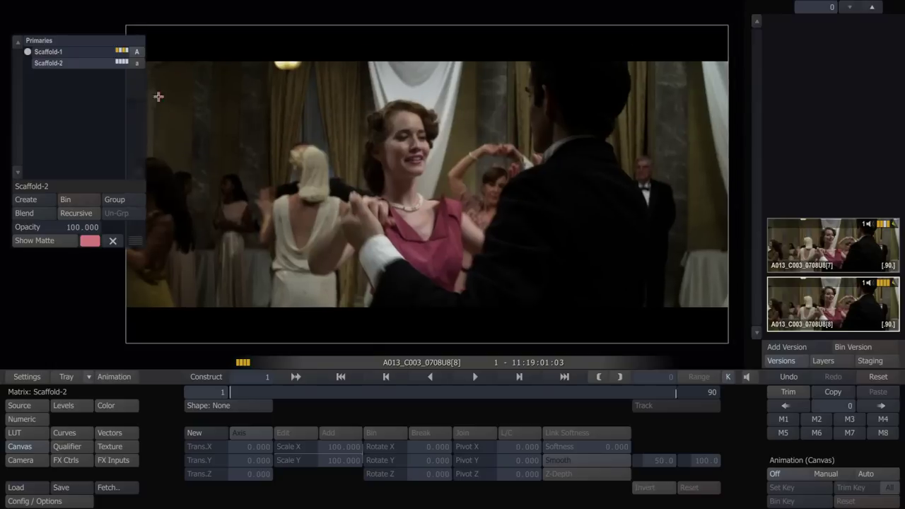
pyautogui.click(139, 63)
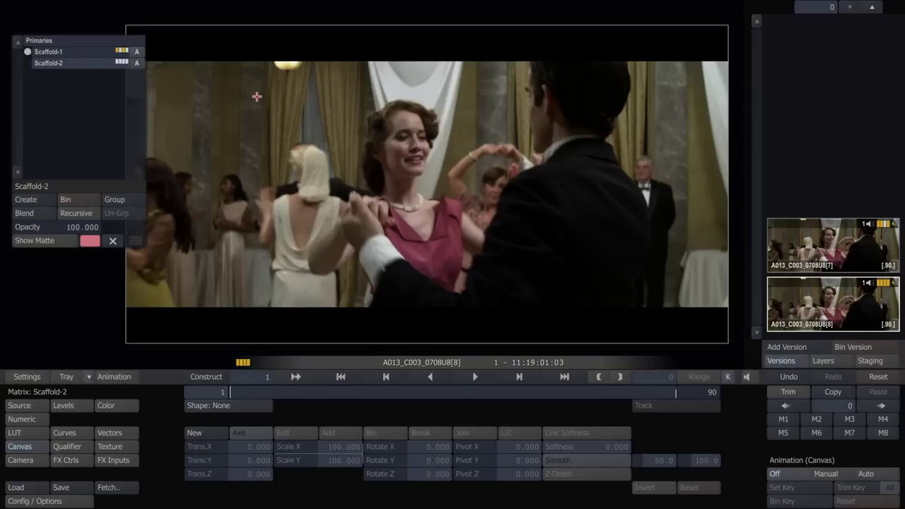
# Draw a closed free-form light-cone shape on Scaffold-2, from the ceiling lamp down over the background dancers to below the picture.
pyautogui.click(97, 52)
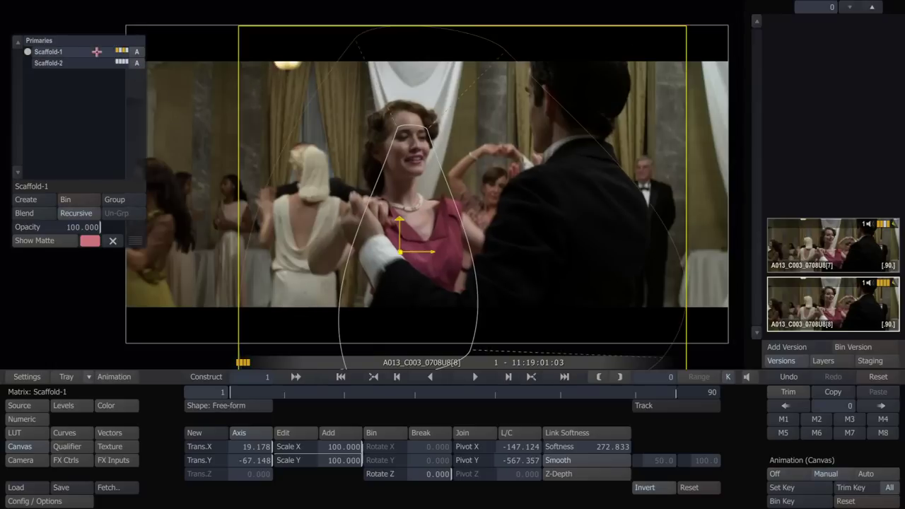
pyautogui.click(93, 62)
pyautogui.moveTo(358, 222); pyautogui.dragTo(401, 221)
pyautogui.click(194, 432)
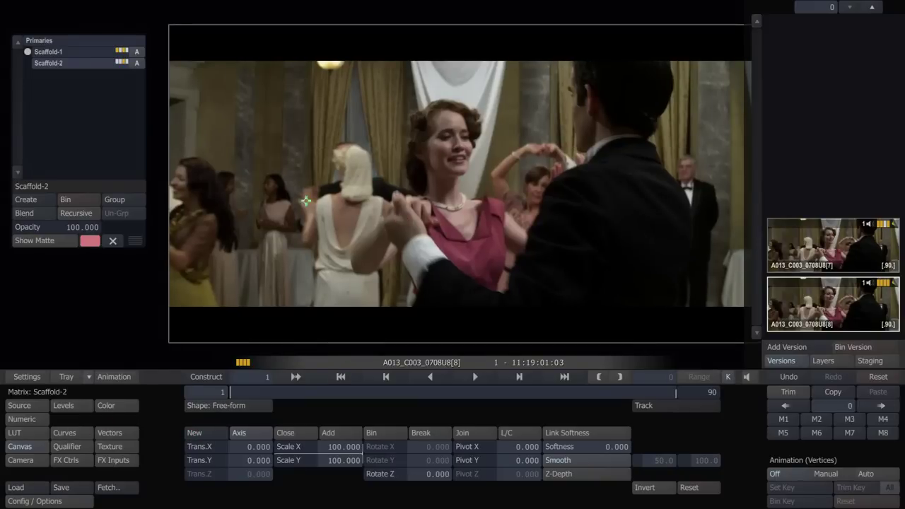
pyautogui.click(317, 65)
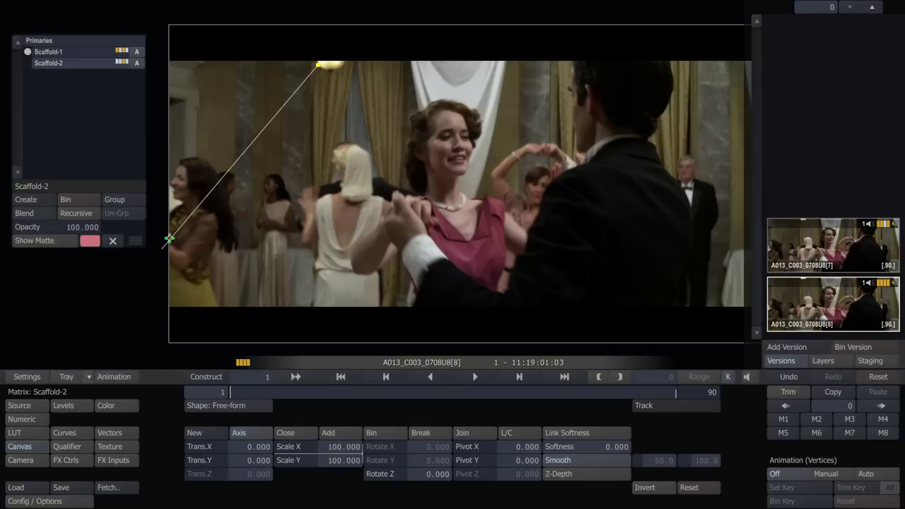
pyautogui.click(211, 326)
pyautogui.click(400, 326)
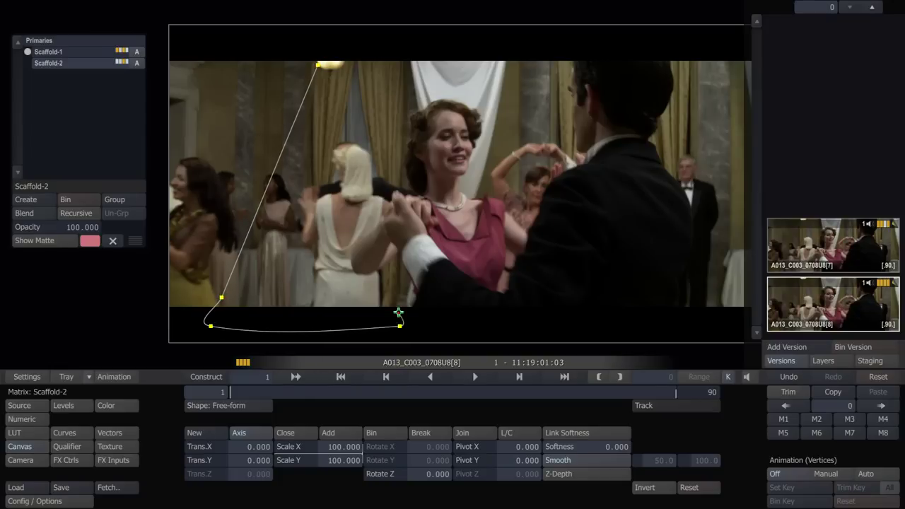
pyautogui.click(398, 309)
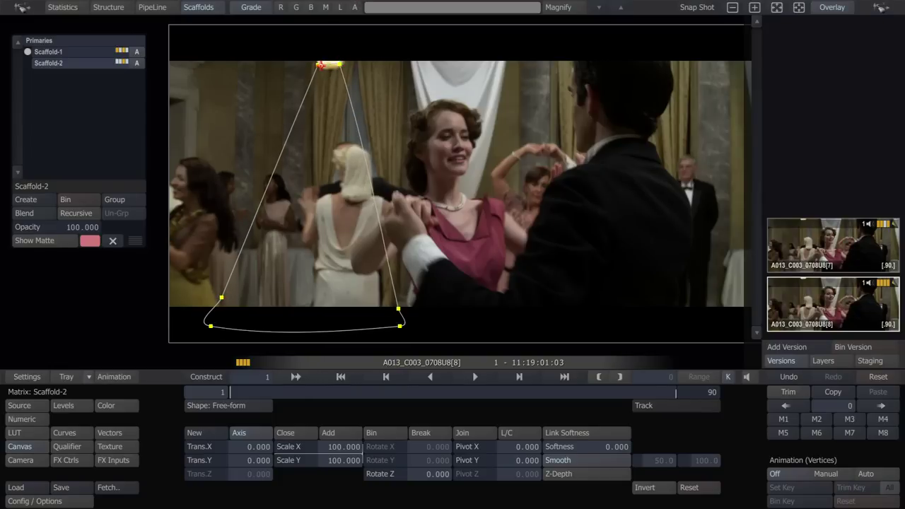
pyautogui.click(319, 65)
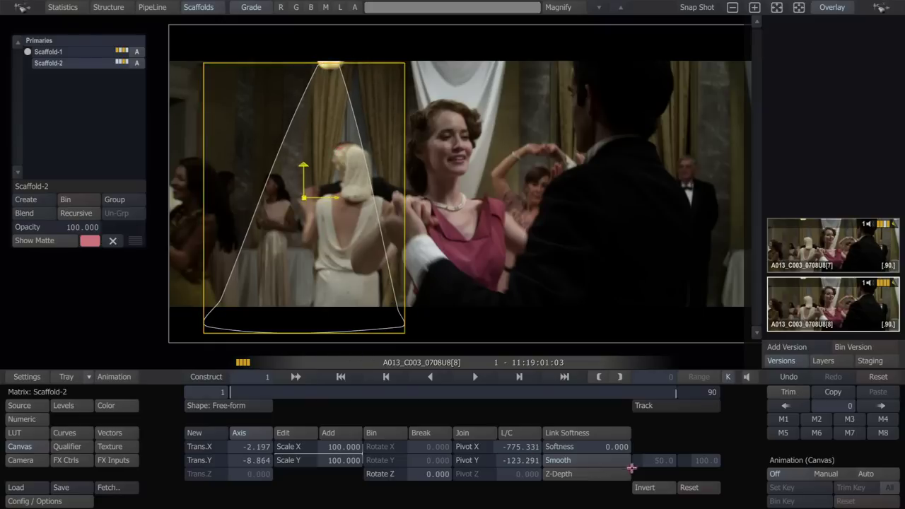
# Set Scaffold-2's softness to 169.385 and move the cone shape down to a Trans.Y of about -159.
pyautogui.moveTo(612, 447); pyautogui.dragTo(619, 430)
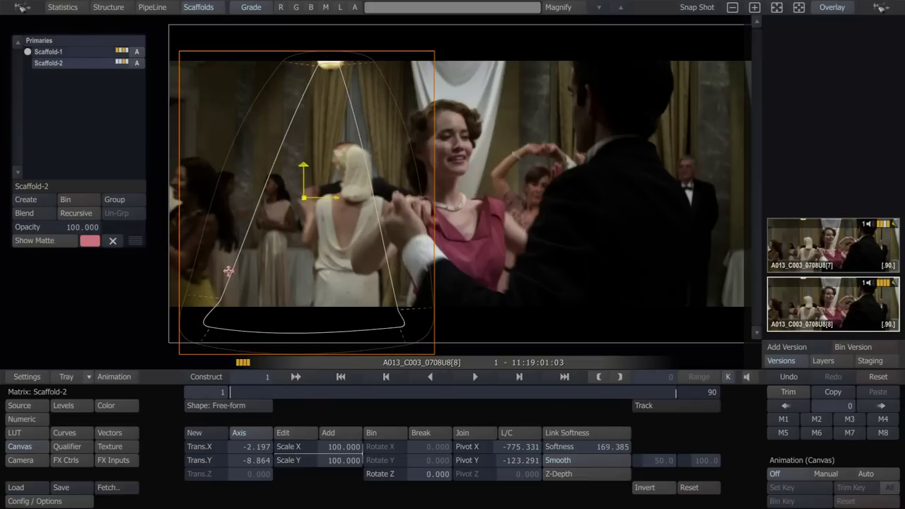
pyautogui.moveTo(243, 246); pyautogui.dragTo(264, 260)
# Reshape the cone's vertices: fit the soft outline tightly around the lamp, widen it at the base and narrow the inner shape's lower part.
pyautogui.click(282, 431)
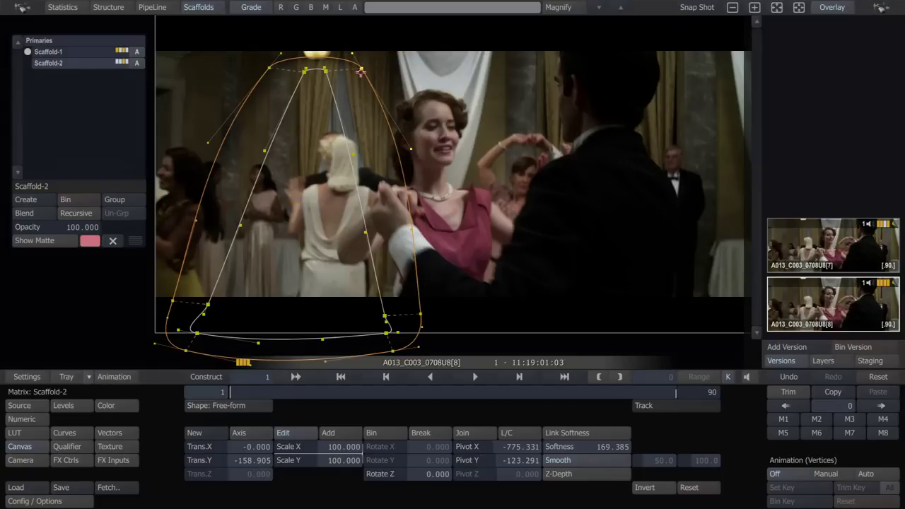
pyautogui.moveTo(361, 72); pyautogui.dragTo(340, 41)
pyautogui.moveTo(271, 68); pyautogui.dragTo(284, 39)
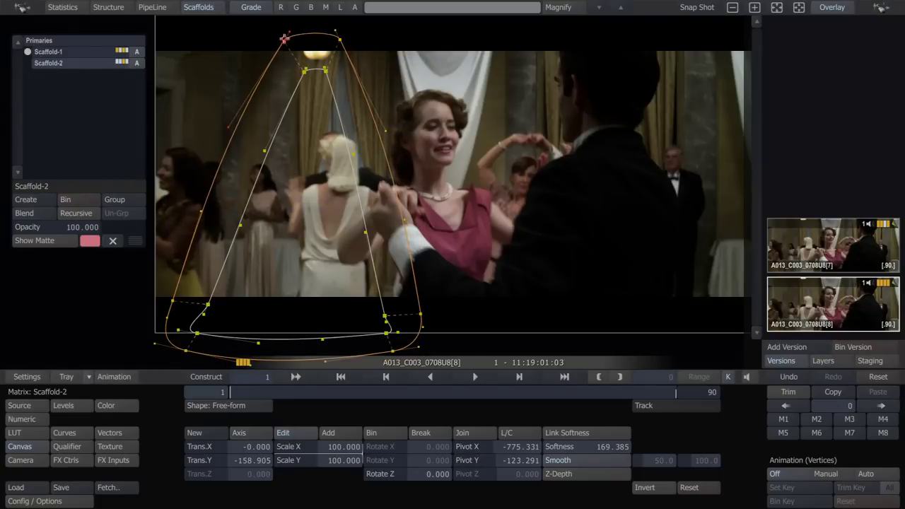
pyautogui.moveTo(175, 297); pyautogui.dragTo(122, 298)
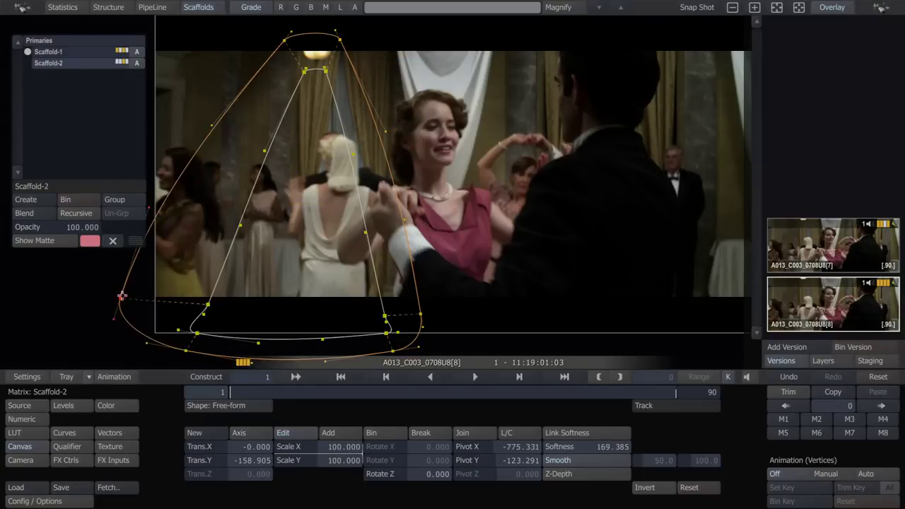
pyautogui.moveTo(424, 314); pyautogui.dragTo(461, 317)
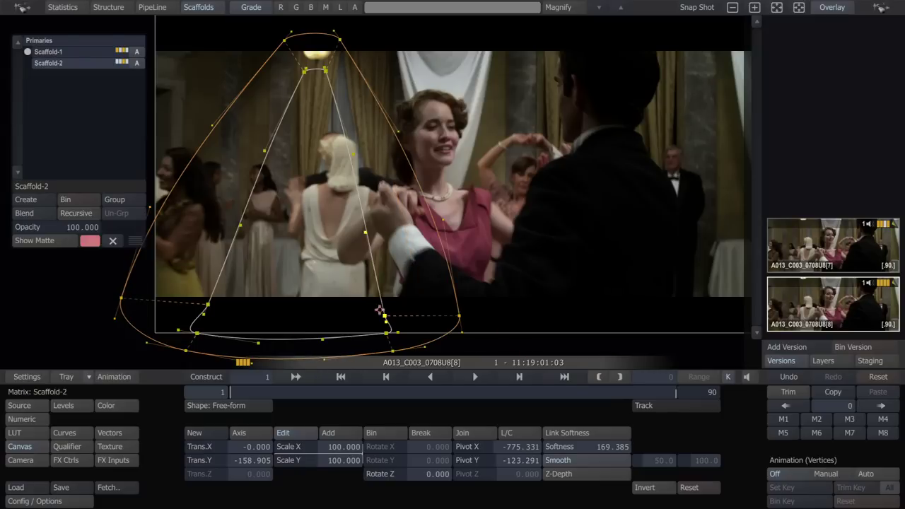
pyautogui.moveTo(382, 312); pyautogui.dragTo(354, 309)
pyautogui.moveTo(208, 304); pyautogui.dragTo(273, 369)
pyautogui.click(258, 431)
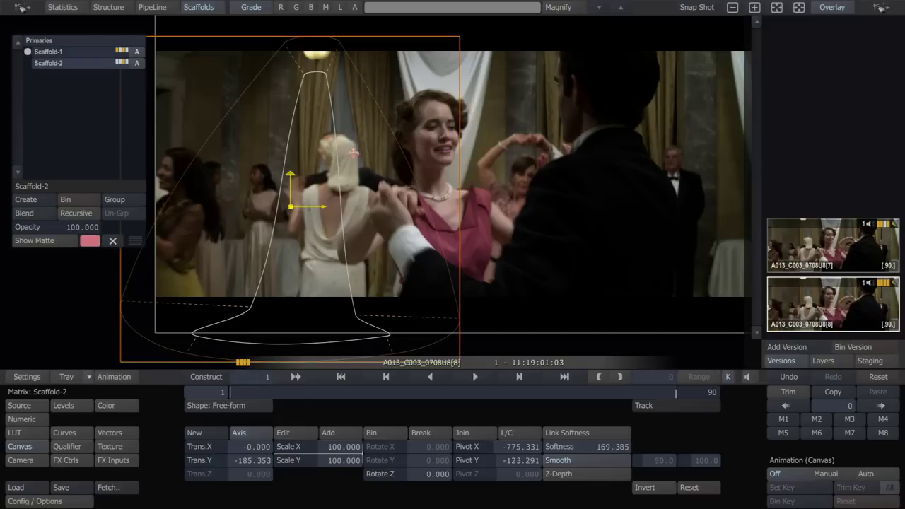
# Open the tracker for Scaffold-2, place the one-point tracker on the ceiling lamp and enlarge its search and reference boxes.
pyautogui.click(643, 405)
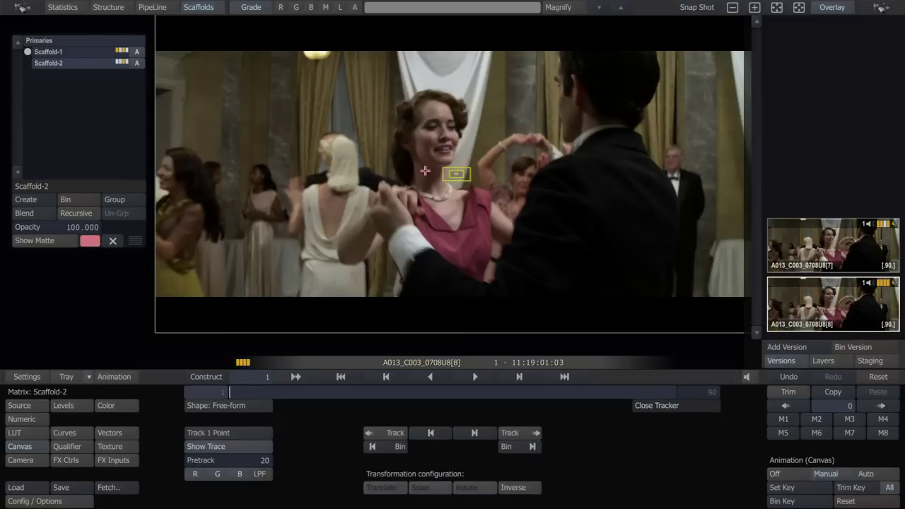
pyautogui.moveTo(459, 175); pyautogui.dragTo(313, 178)
pyautogui.scroll(5, 313, 79)
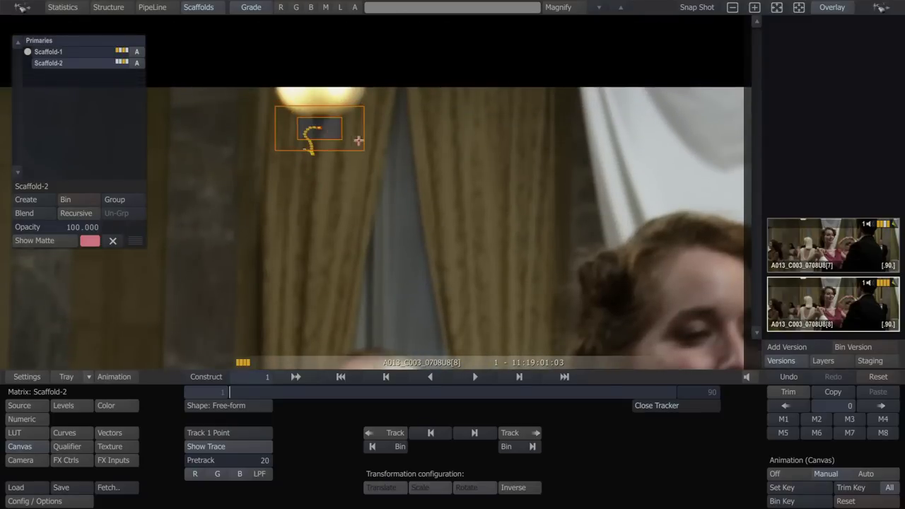
pyautogui.moveTo(359, 141); pyautogui.dragTo(376, 167)
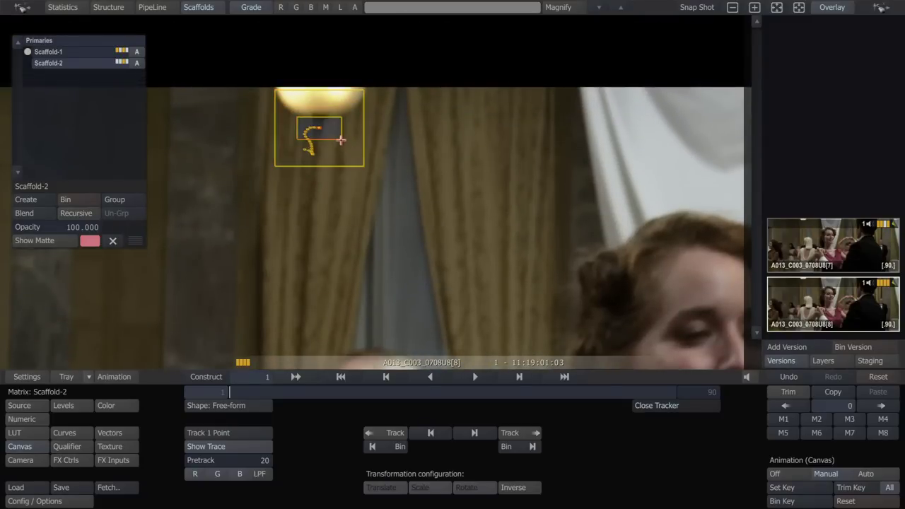
pyautogui.moveTo(342, 140); pyautogui.dragTo(348, 148)
pyautogui.scroll(-5, 413, 202)
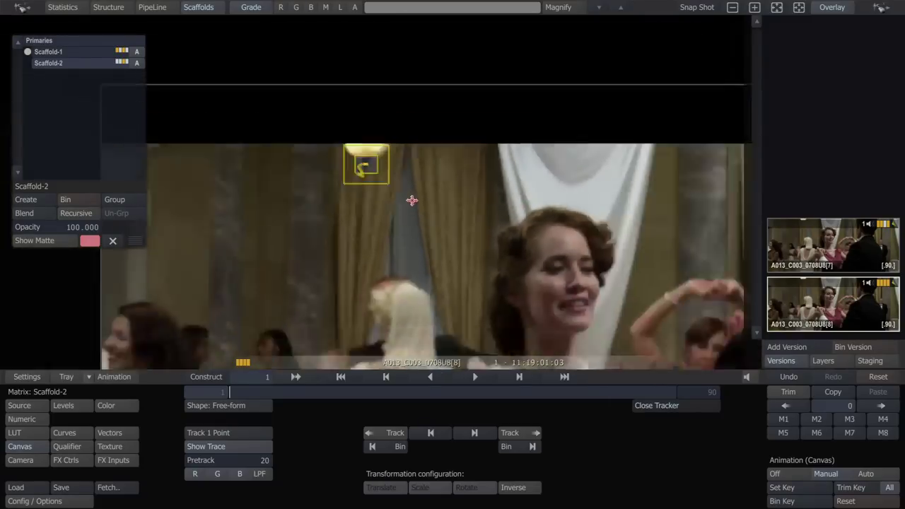
# Track the ceiling lamp forward through to frame 90, close the tracker and return to frame 1.
pyautogui.click(521, 433)
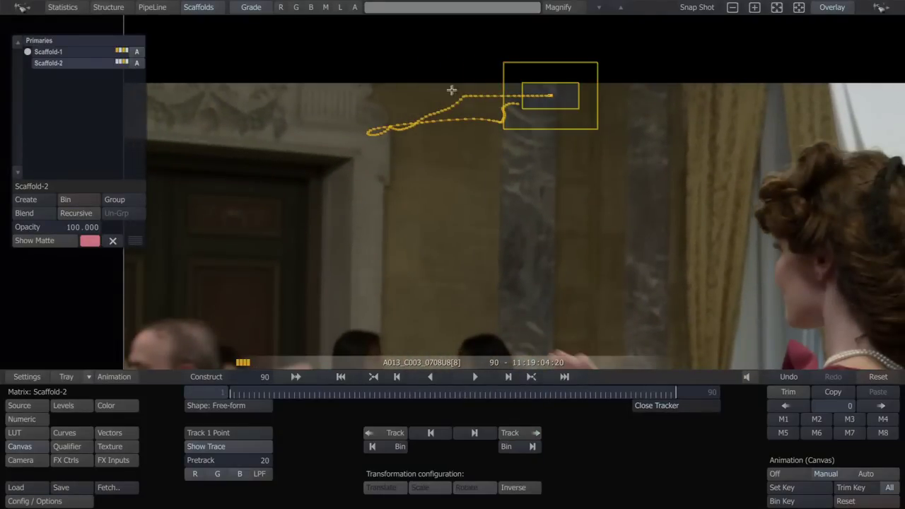
pyautogui.click(665, 405)
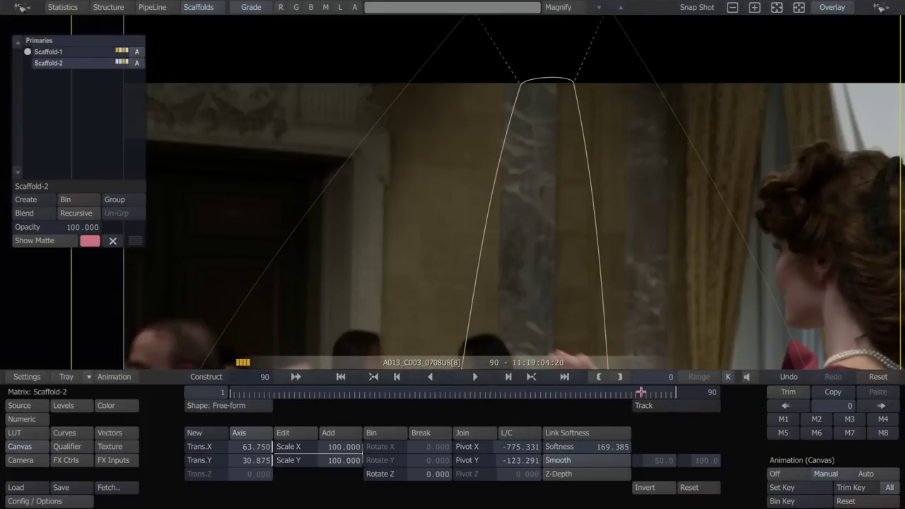
pyautogui.moveTo(641, 391); pyautogui.dragTo(142, 373)
pyautogui.moveTo(513, 331); pyautogui.dragTo(433, 274)
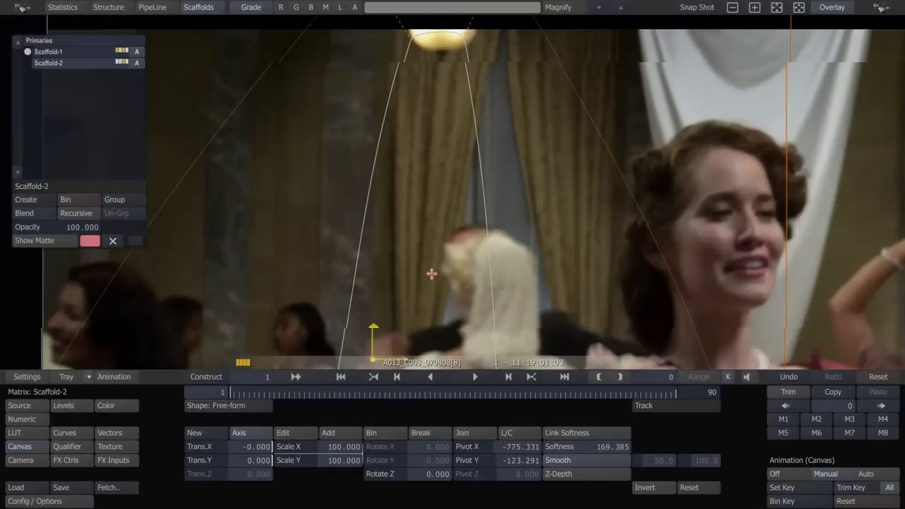
pyautogui.scroll(-1, 426, 271)
pyautogui.moveTo(487, 265); pyautogui.dragTo(408, 175)
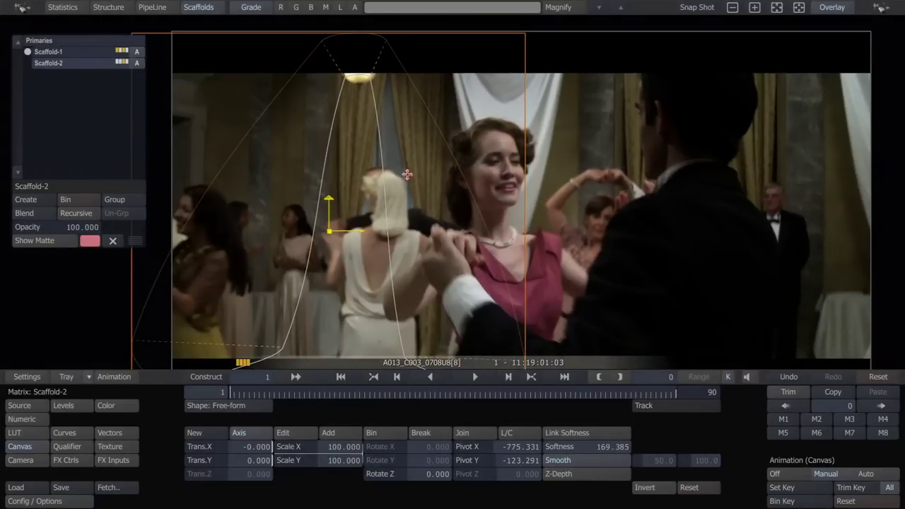
# Move Scaffold-2's cone down to Trans.X 17.093 and Trans.Y -254.766 at frame 1, trim all tracked keys and check the playback.
pyautogui.moveTo(370, 123); pyautogui.dragTo(375, 154)
pyautogui.moveTo(902, 435)
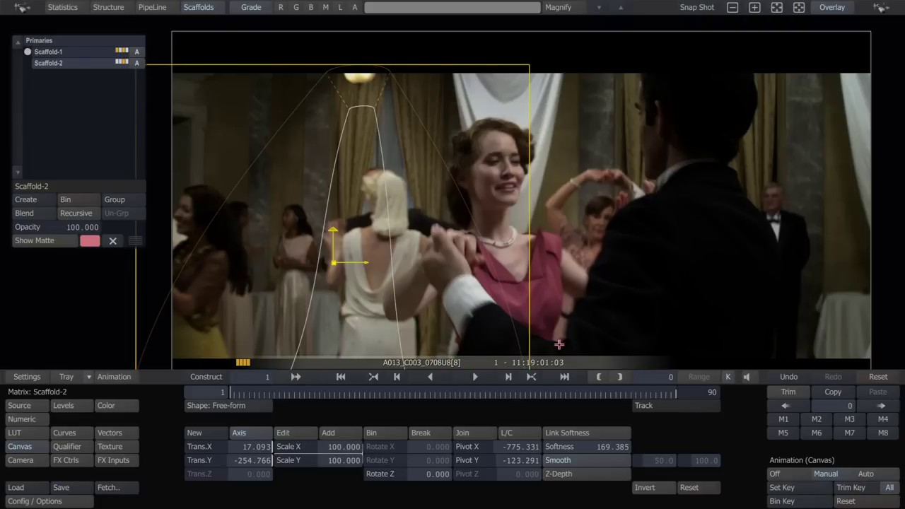
pyautogui.press('space')
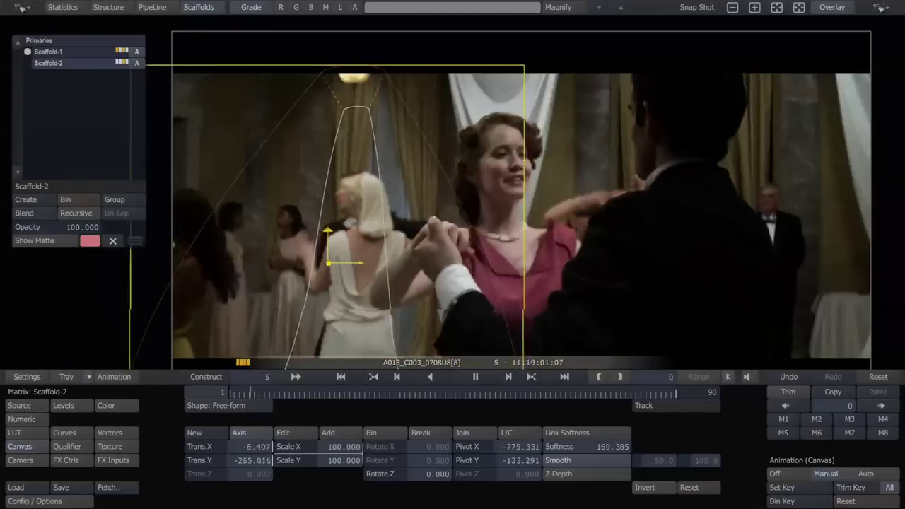
pyautogui.press('space')
pyautogui.moveTo(312, 389); pyautogui.dragTo(209, 389)
pyautogui.moveTo(269, 335); pyautogui.dragTo(249, 307)
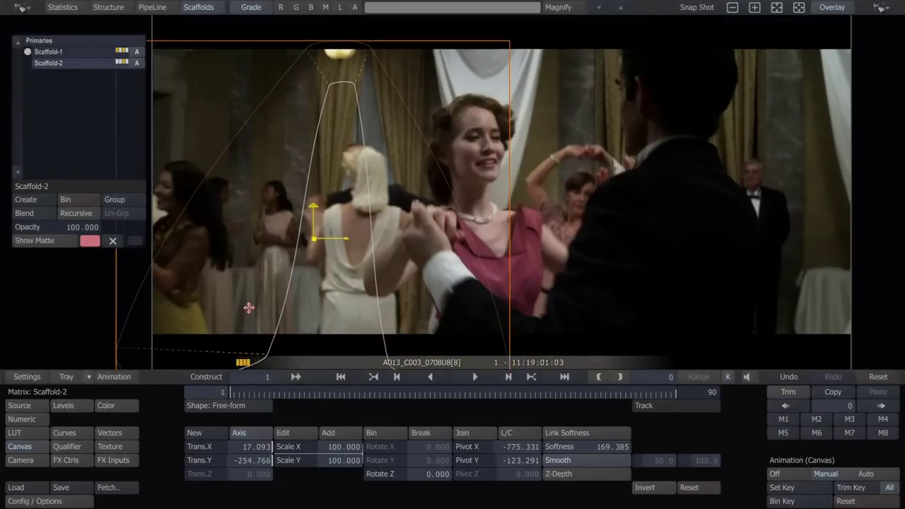
# Play the shot with Primaries selected to judge the light cone without its outline.
pyautogui.click(108, 40)
pyautogui.press('space')
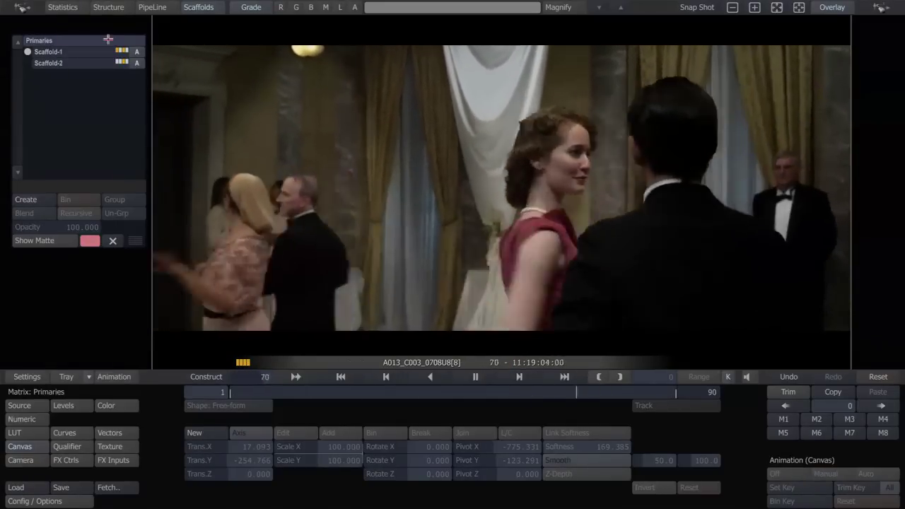
pyautogui.press('space')
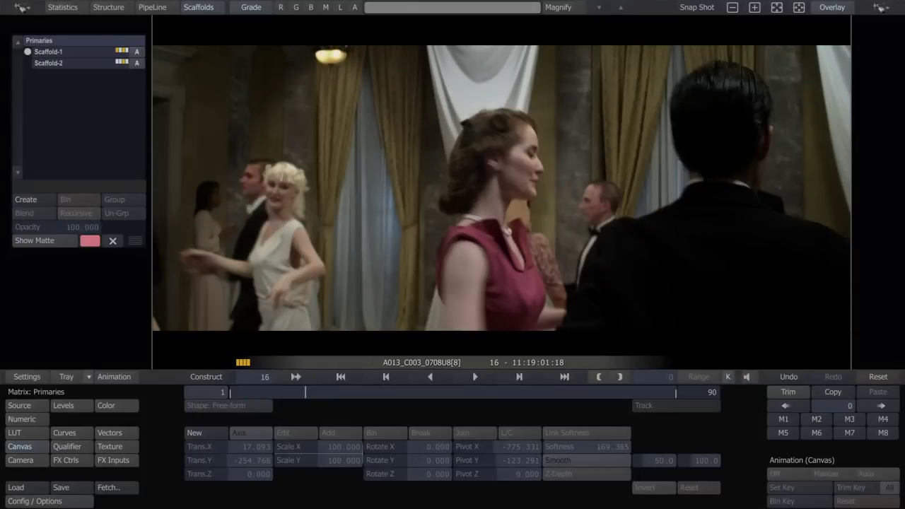
# Reshape Scaffold-2's vertices: lower and narrow the inner shape, fit the soft outline's top across the lamp and nudge one soft side outward.
pyautogui.click(86, 64)
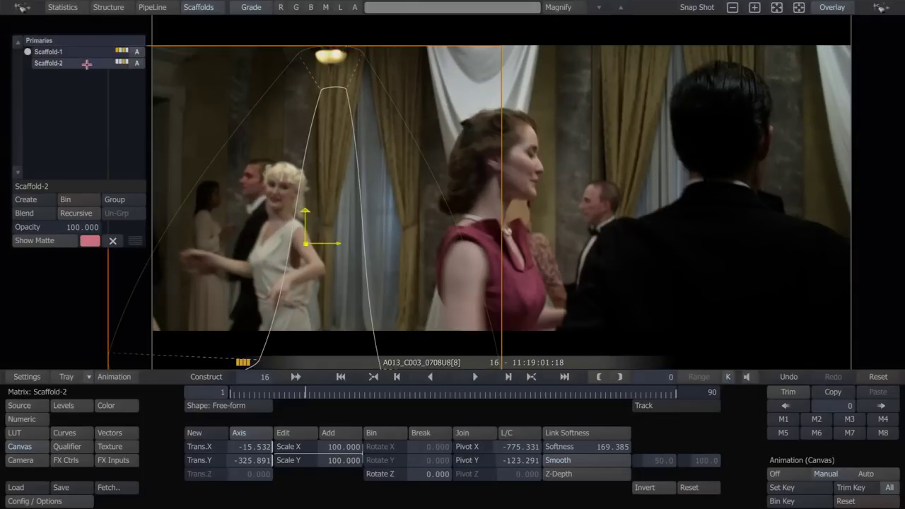
pyautogui.click(291, 431)
pyautogui.moveTo(350, 95); pyautogui.dragTo(353, 125)
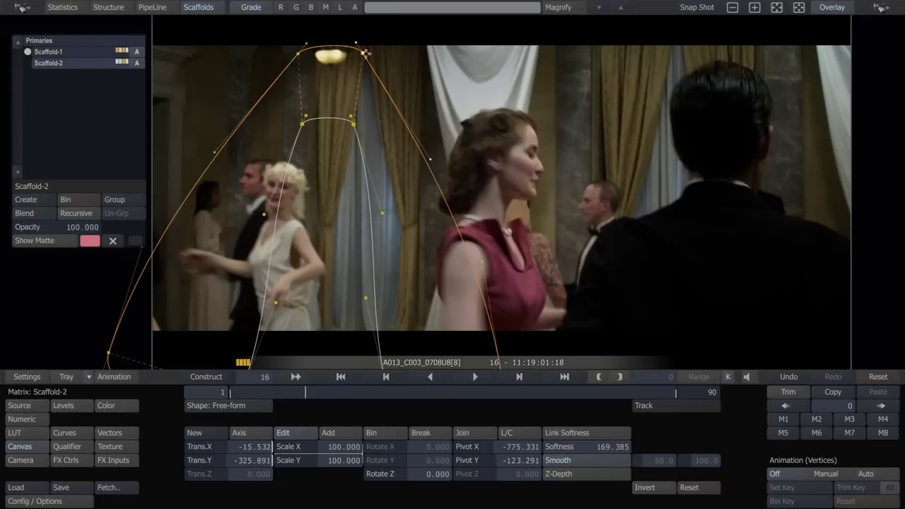
pyautogui.moveTo(365, 53); pyautogui.dragTo(360, 62)
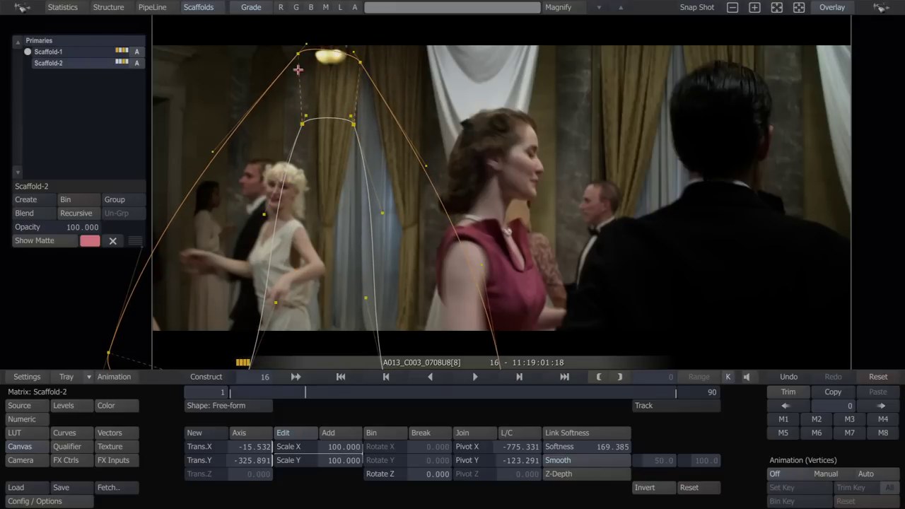
pyautogui.moveTo(298, 55); pyautogui.dragTo(297, 69)
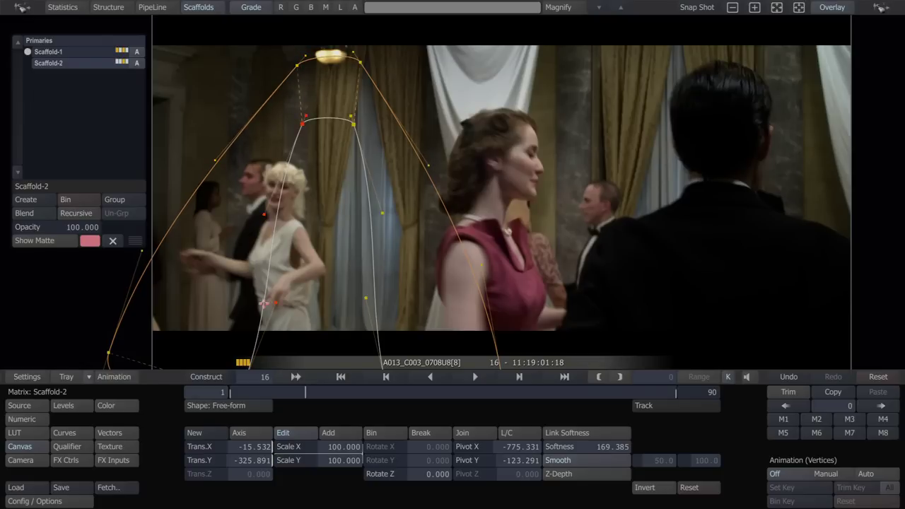
pyautogui.moveTo(264, 304); pyautogui.dragTo(273, 303)
pyautogui.moveTo(375, 304); pyautogui.dragTo(358, 305)
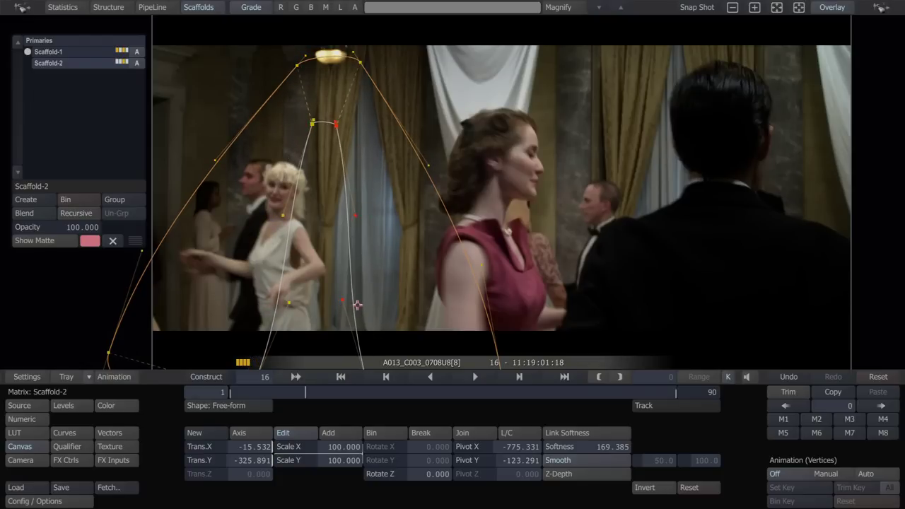
pyautogui.moveTo(274, 306); pyautogui.dragTo(281, 309)
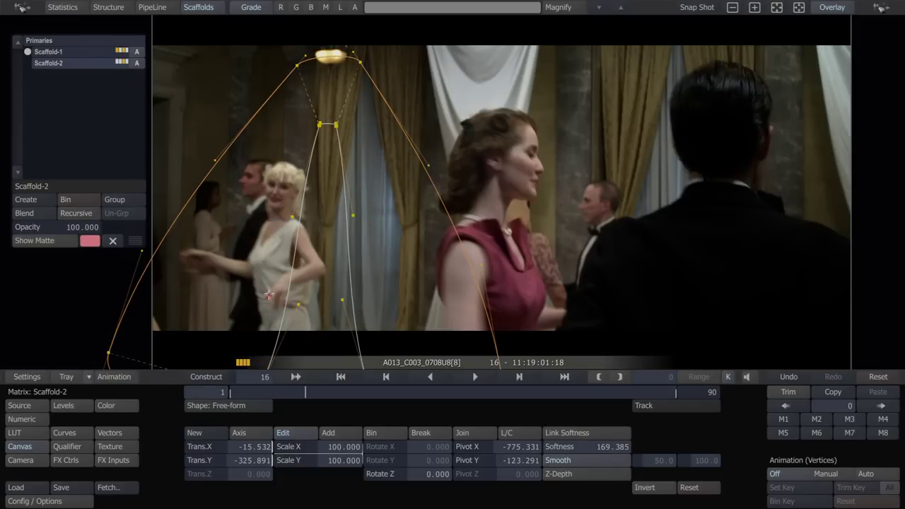
pyautogui.moveTo(137, 285); pyautogui.dragTo(132, 285)
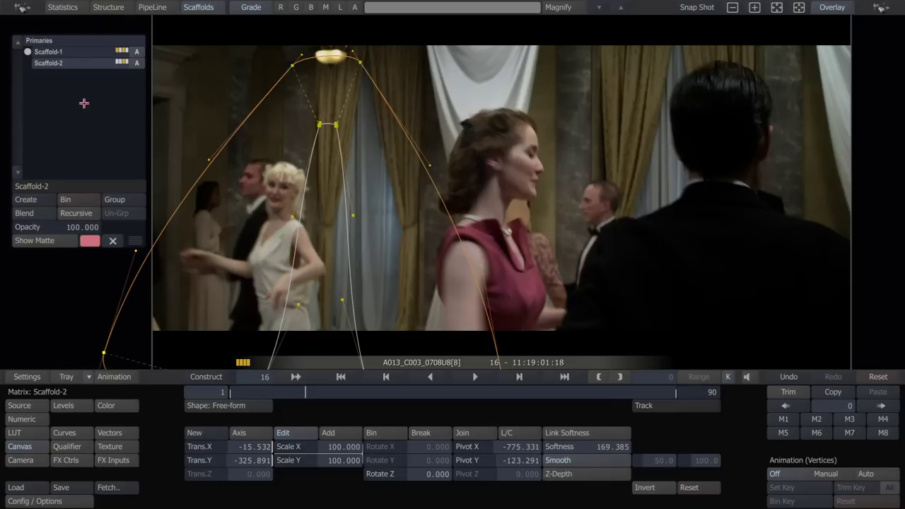
# Grade Scaffold-2's light cone by warming and brightening the Gain and adjusting Color-B.
pyautogui.rightClick(308, 301)
pyautogui.click(308, 315)
pyautogui.click(132, 406)
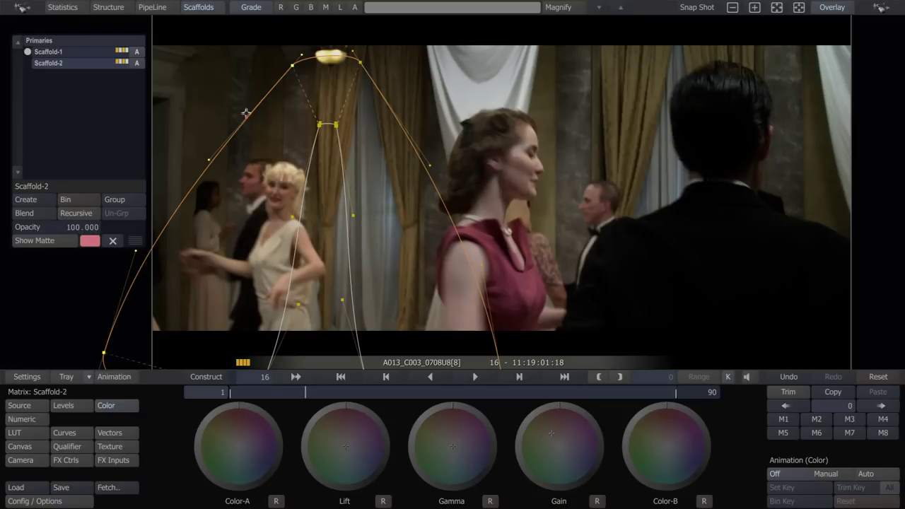
pyautogui.press('s')
pyautogui.press('d')
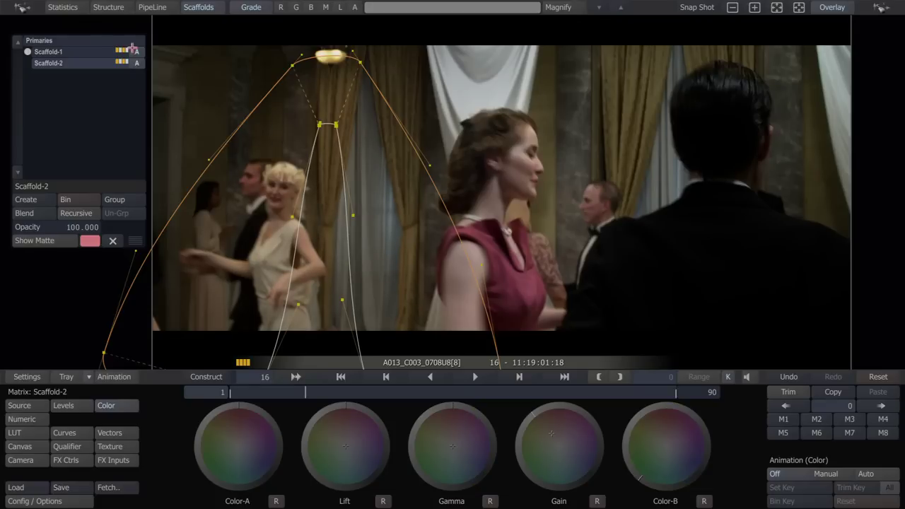
# Play the shot from frame 1 with Primaries selected, stopping at frame 60 to examine the light under the lamp.
pyautogui.click(133, 46)
pyautogui.click(220, 390)
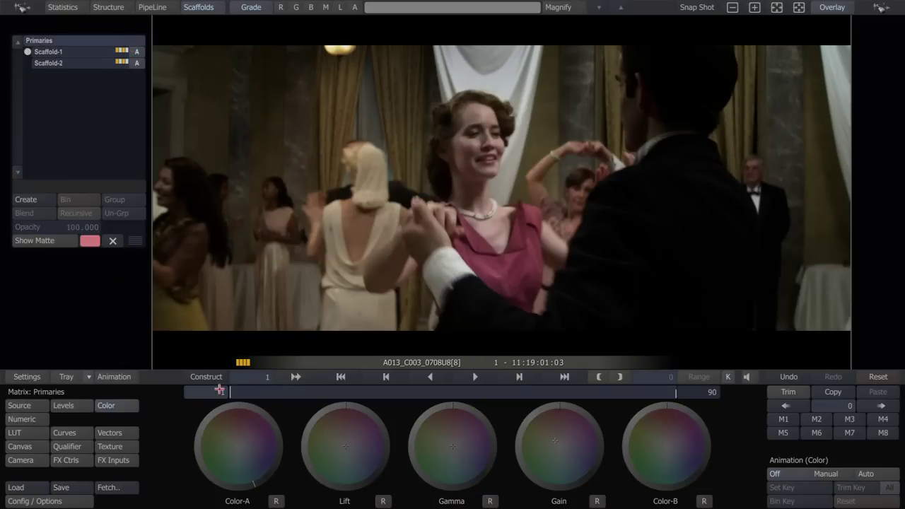
pyautogui.press('space')
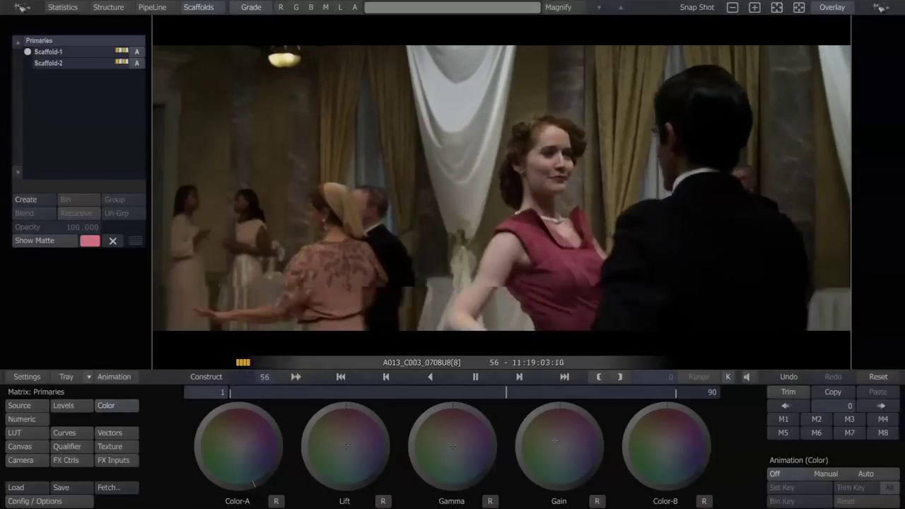
pyautogui.press('space')
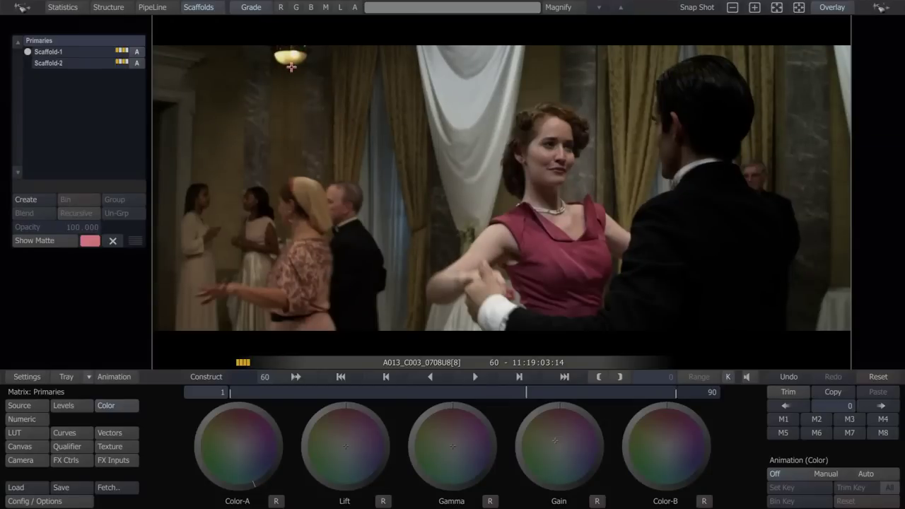
# Raise Scaffold-2's cone at frame 60 to Trans.X -175.764 and Trans.Y -195.529, trim all tracked keys and check the playback.
pyautogui.click(109, 62)
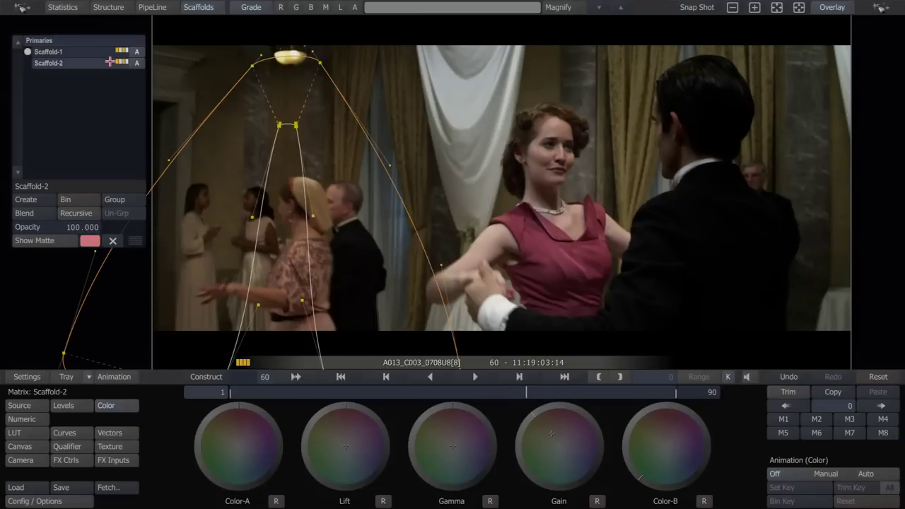
pyautogui.click(34, 441)
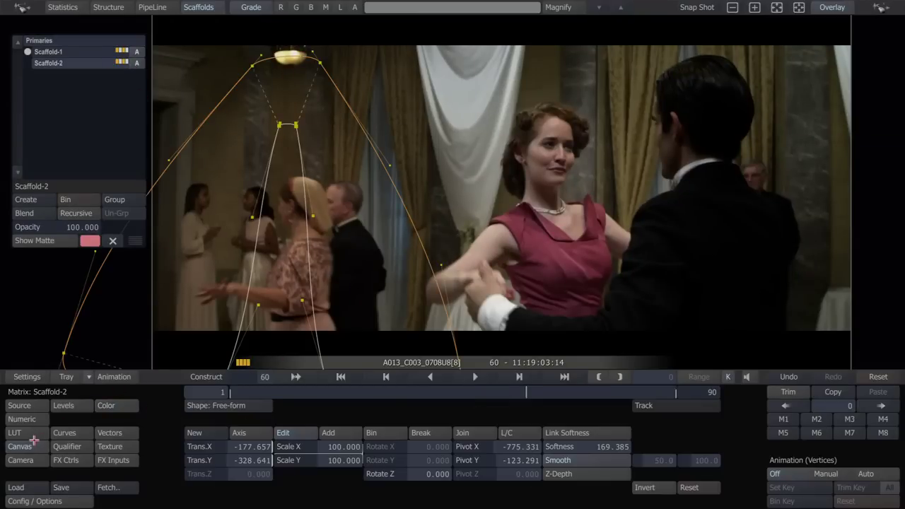
pyautogui.click(247, 429)
pyautogui.moveTo(280, 253); pyautogui.dragTo(279, 235)
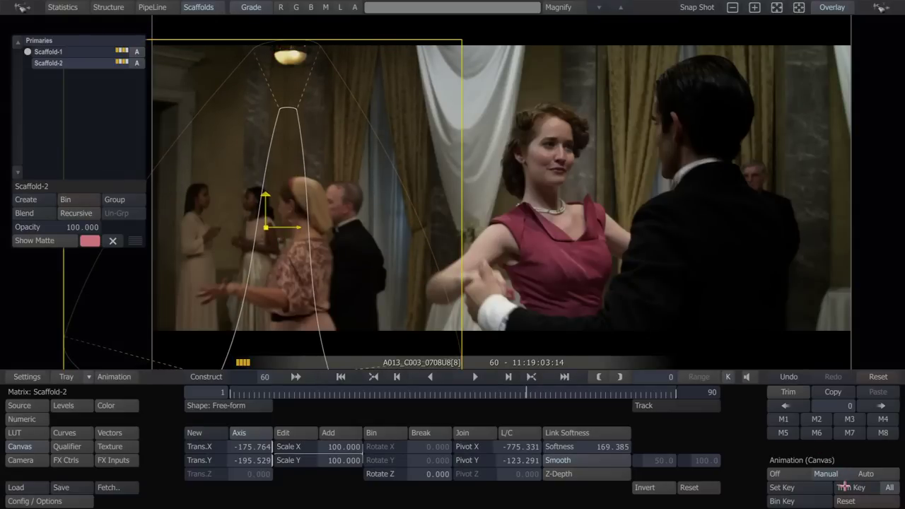
pyautogui.press('space')
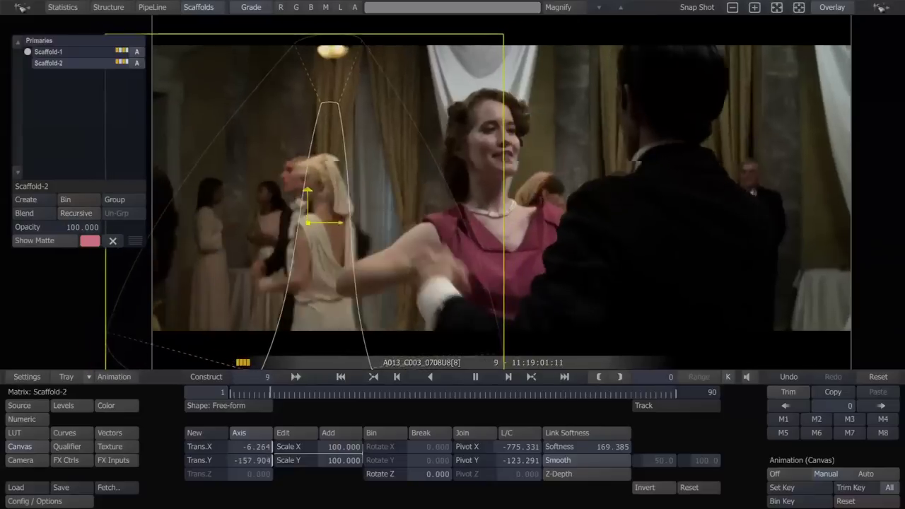
pyautogui.press('space')
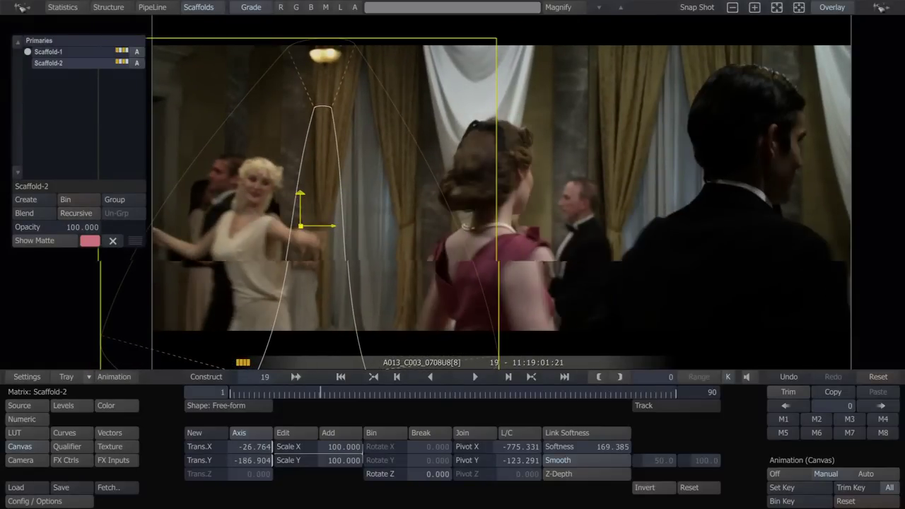
# Return to frame 1, inspect the whole cone shape, and review the graded shot in playback from Primaries.
pyautogui.press('Left')
pyautogui.moveTo(252, 392); pyautogui.dragTo(227, 394)
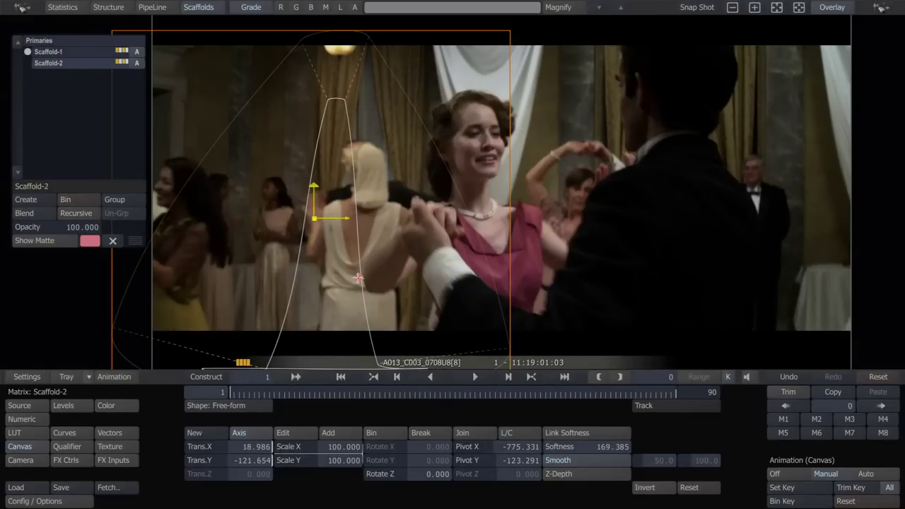
pyautogui.scroll(-3, 569, 258)
pyautogui.moveTo(571, 258); pyautogui.dragTo(548, 231)
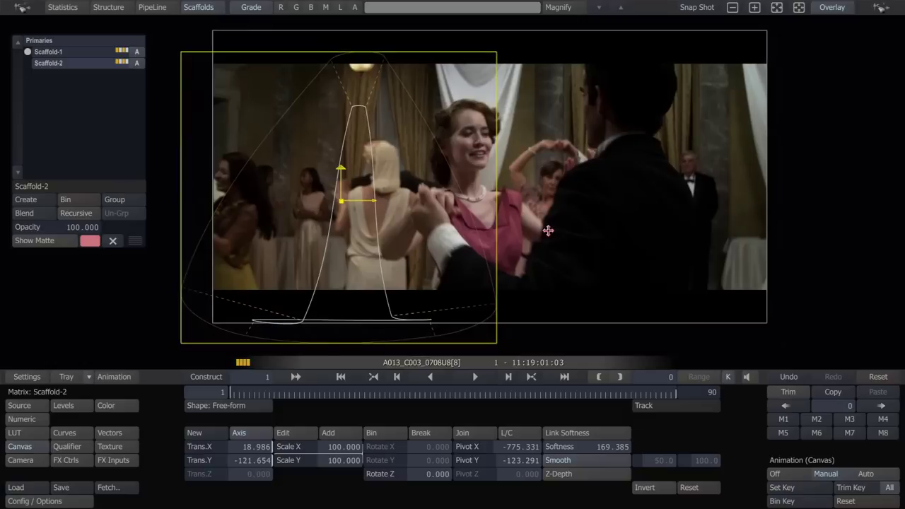
pyautogui.click(82, 41)
pyautogui.press('space')
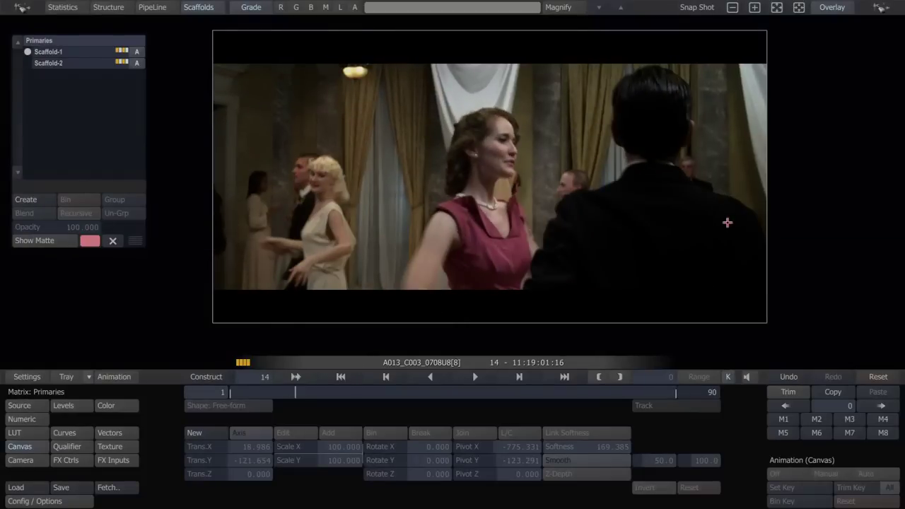
pyautogui.press('space')
# Create Scaffold-3, activate its A flag, turn on Recursive and give it a Rectangle shape.
pyautogui.click(28, 199)
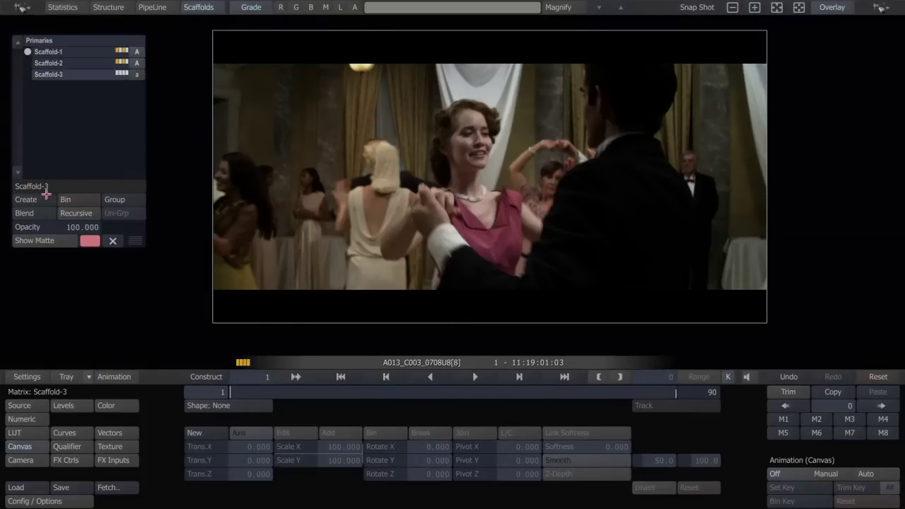
pyautogui.click(141, 76)
pyautogui.click(87, 214)
pyautogui.moveTo(458, 200); pyautogui.dragTo(424, 215)
pyautogui.click(193, 406)
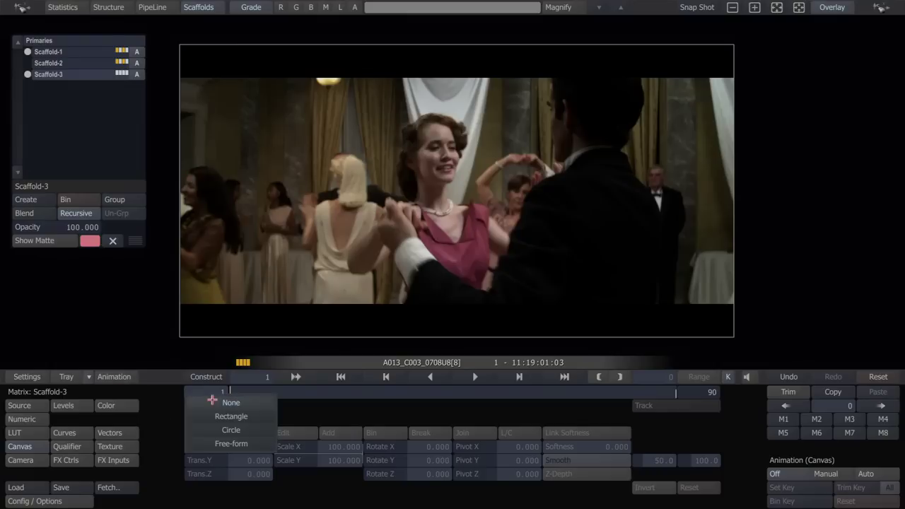
pyautogui.click(221, 416)
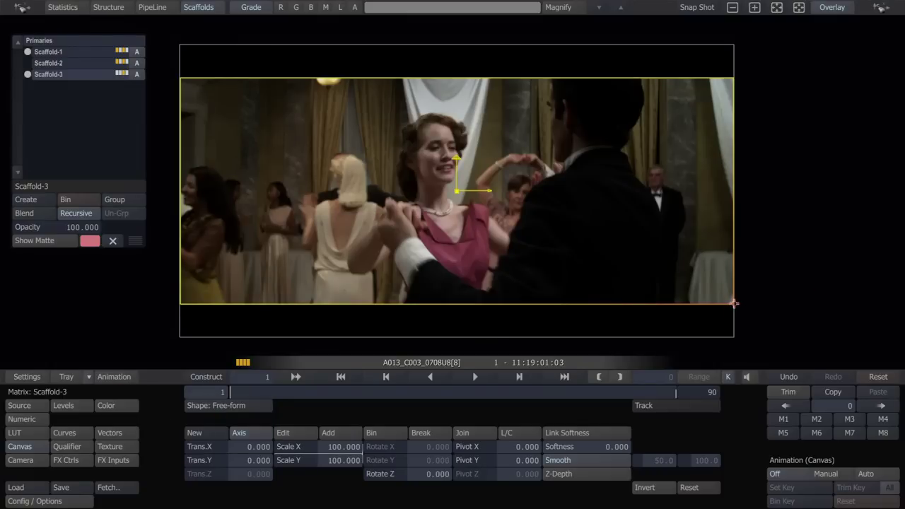
# Place Scaffold-3's rectangle beside the white curtain: Scale X 19.578, Scale Y 109.371, Softness 2004.730, Rotate Z -5.881, Trans.X 1717.718, Trans.Y 247.065.
pyautogui.moveTo(731, 303); pyautogui.dragTo(286, 325)
pyautogui.moveTo(205, 272); pyautogui.dragTo(711, 239)
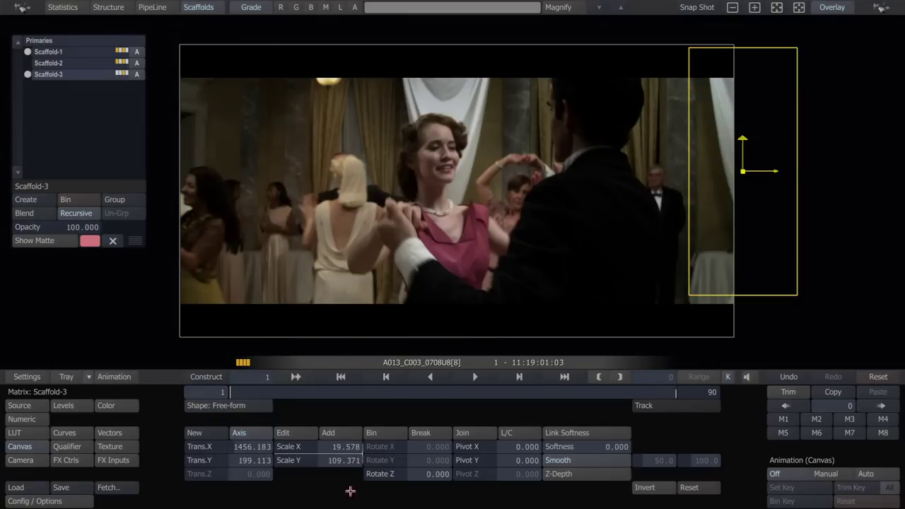
pyautogui.moveTo(613, 439); pyautogui.dragTo(605, 377)
pyautogui.moveTo(775, 171)
pyautogui.mouseDown()
pyautogui.moveTo(778, 157)
pyautogui.moveTo(775, 174)
pyautogui.mouseUp()
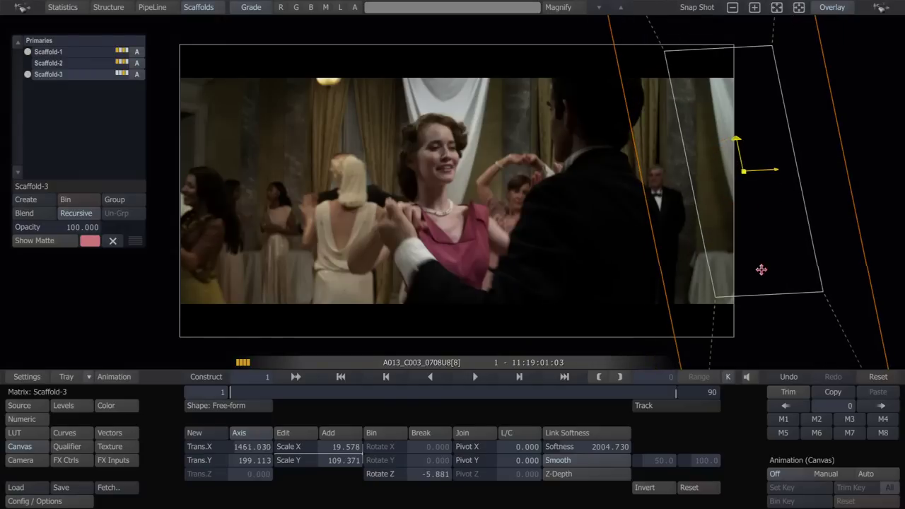
pyautogui.moveTo(760, 269); pyautogui.dragTo(812, 265)
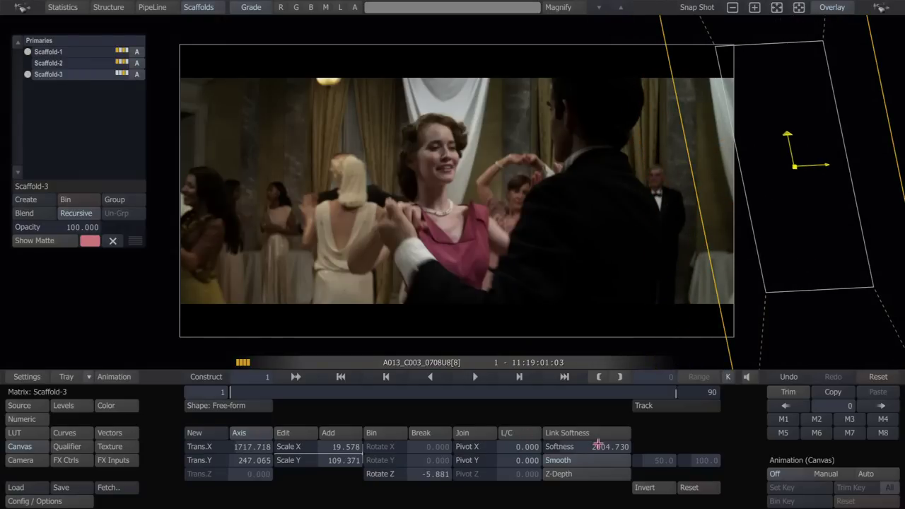
# Widen Scaffold-3's Softness to 3911.439 and shift its rectangle to Trans.X 1693.764.
pyautogui.moveTo(598, 446); pyautogui.dragTo(723, 433)
pyautogui.moveTo(760, 273); pyautogui.dragTo(756, 278)
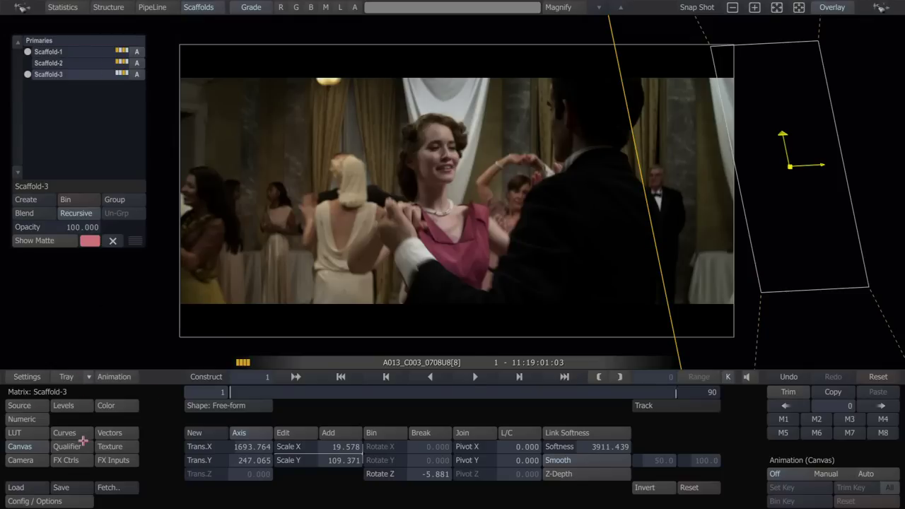
# Grade Scaffold-3's area at the picture's edge with the Gamma and Color-B controls.
pyautogui.click(110, 406)
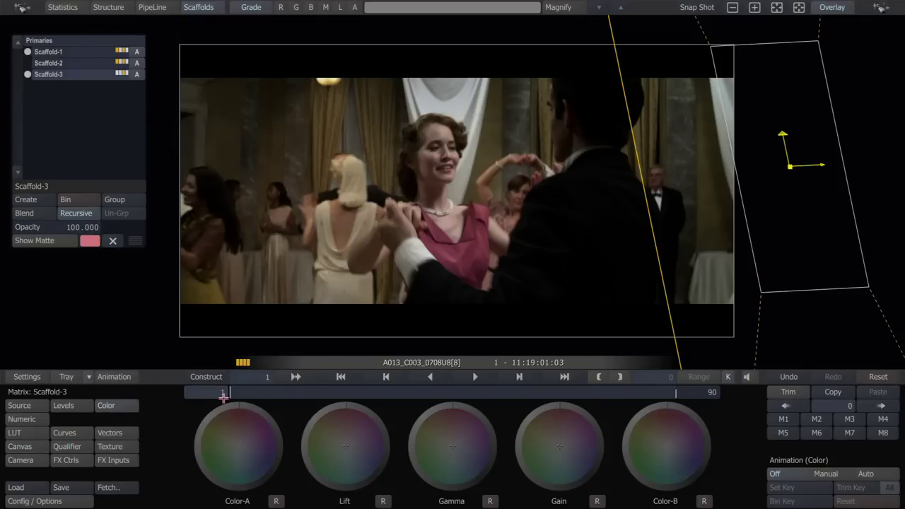
pyautogui.press('s')
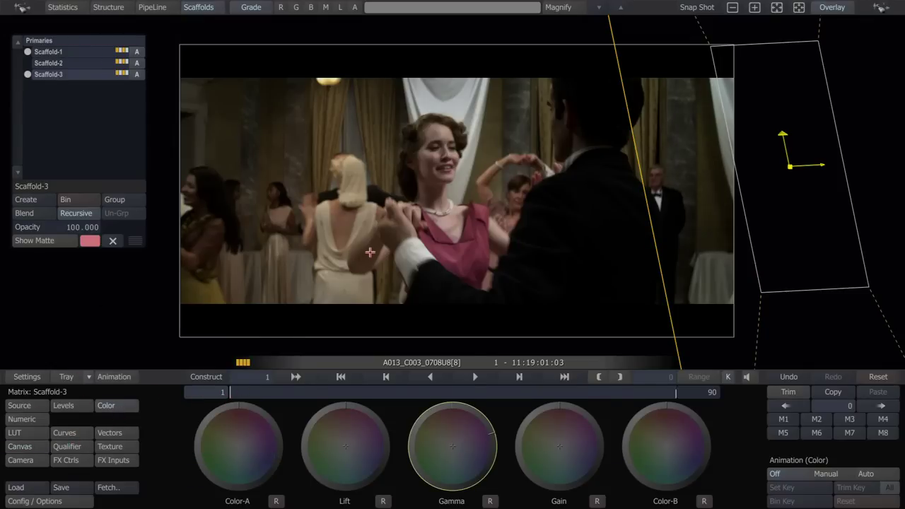
pyautogui.press('g')
pyautogui.press('d')
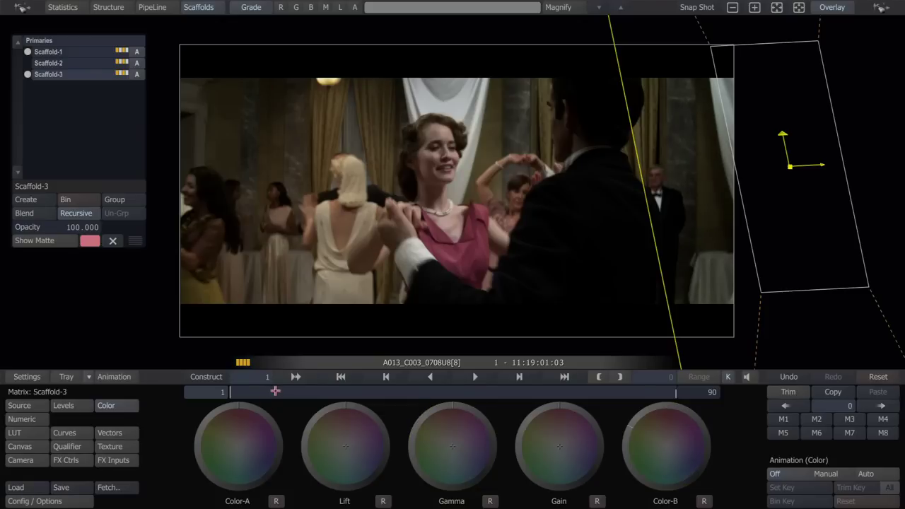
pyautogui.moveTo(275, 392); pyautogui.dragTo(217, 389)
# Review the complete grade in playback from Primaries and return to frame 1.
pyautogui.click(99, 43)
pyautogui.press('space')
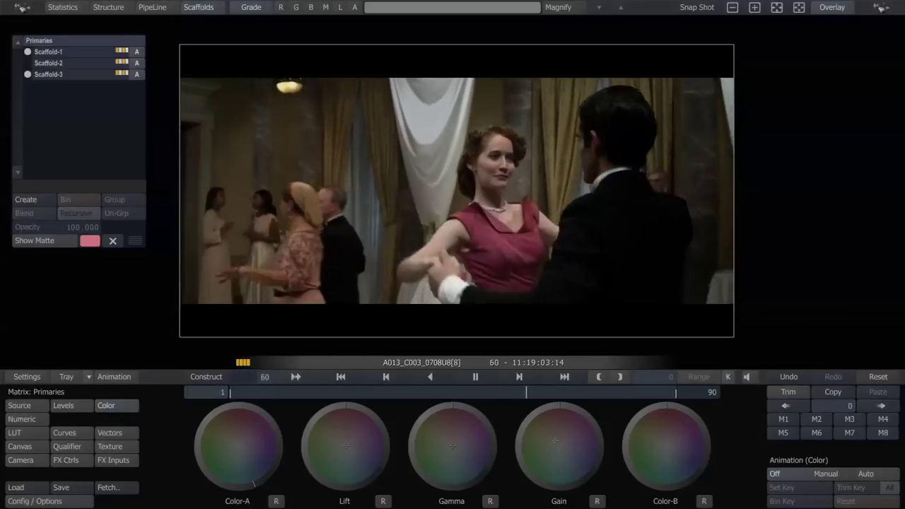
pyautogui.press('space')
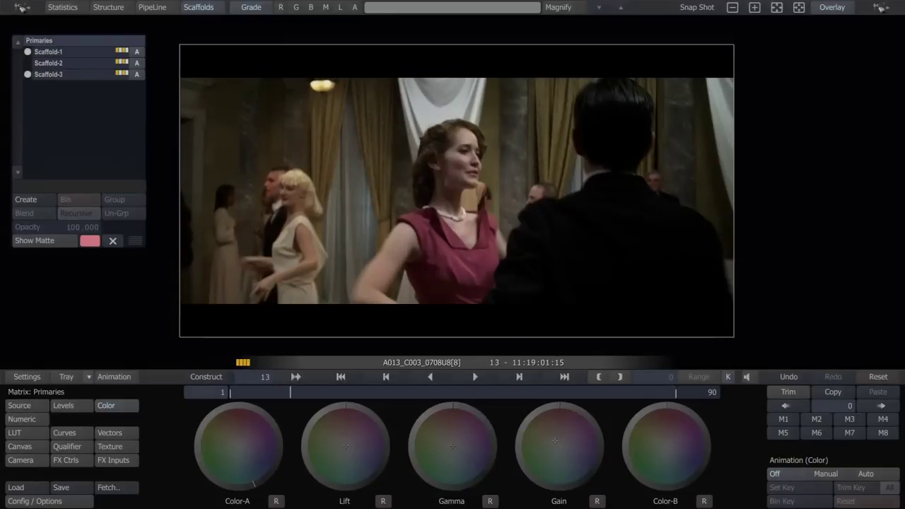
pyautogui.hotkey('ctrl', 'Left')
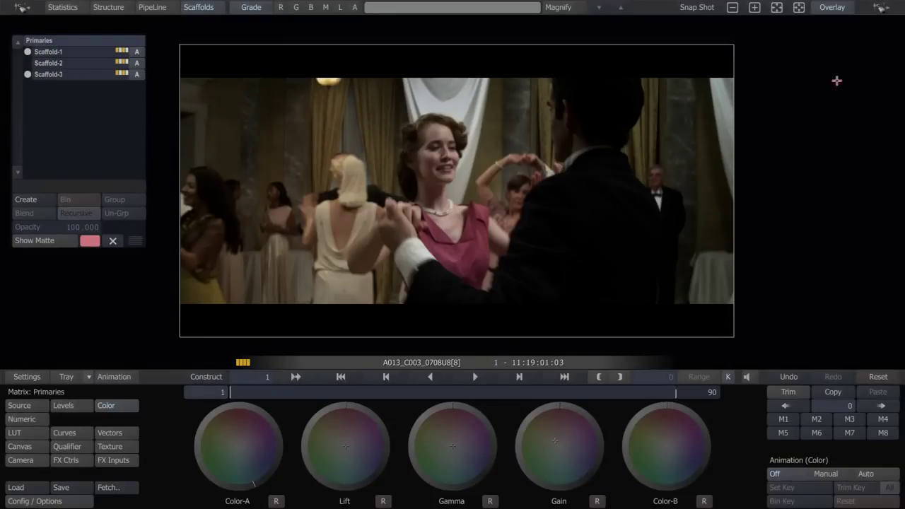
# Show the versions beside the enlarged picture, compare A013_C003_0708U8[7] with A013_C003_0708U8[8] in playback, and stop on frame 9 of version [8].
pyautogui.click(800, 7)
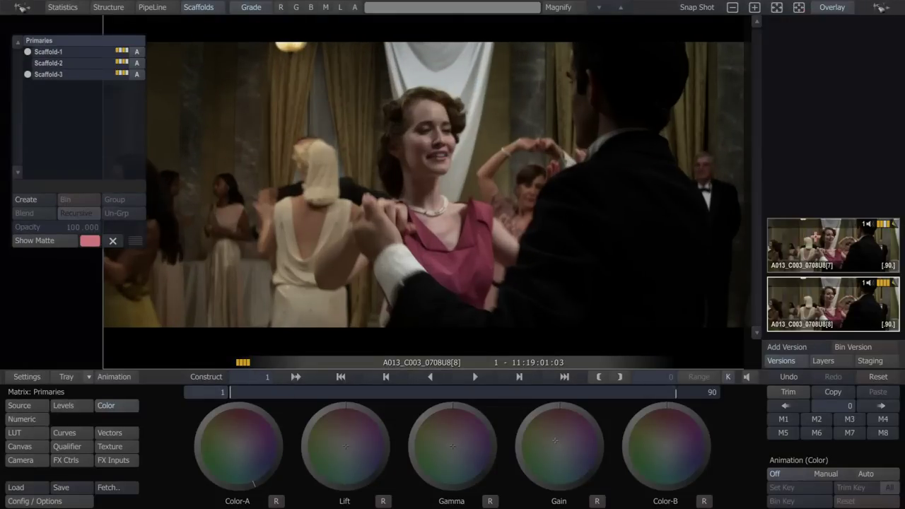
pyautogui.click(817, 237)
pyautogui.press('space')
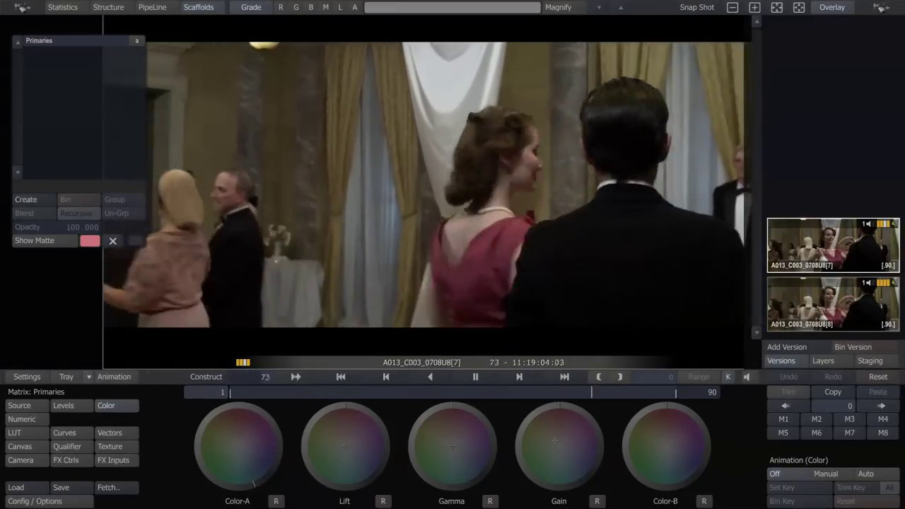
pyautogui.press('Down')
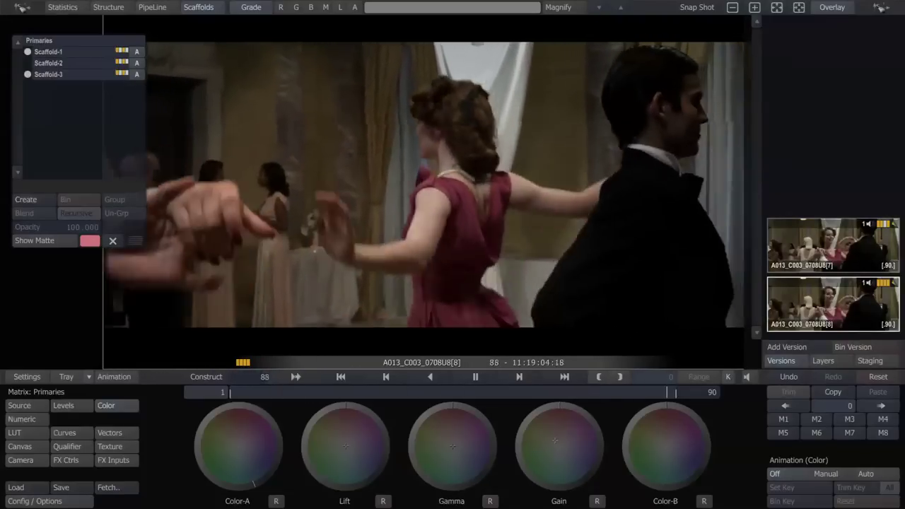
pyautogui.press('space')
pyautogui.press('Left')
pyautogui.press('Left')
pyautogui.press('Left')
pyautogui.press('Left')
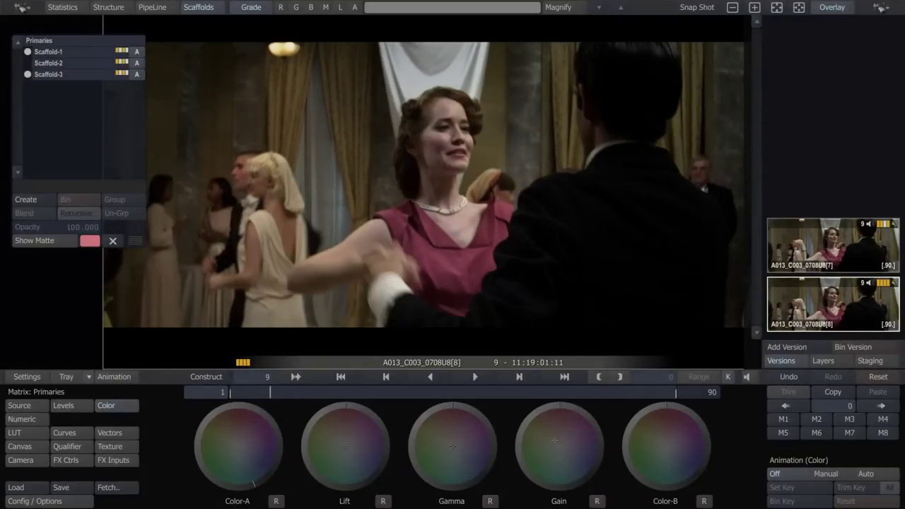